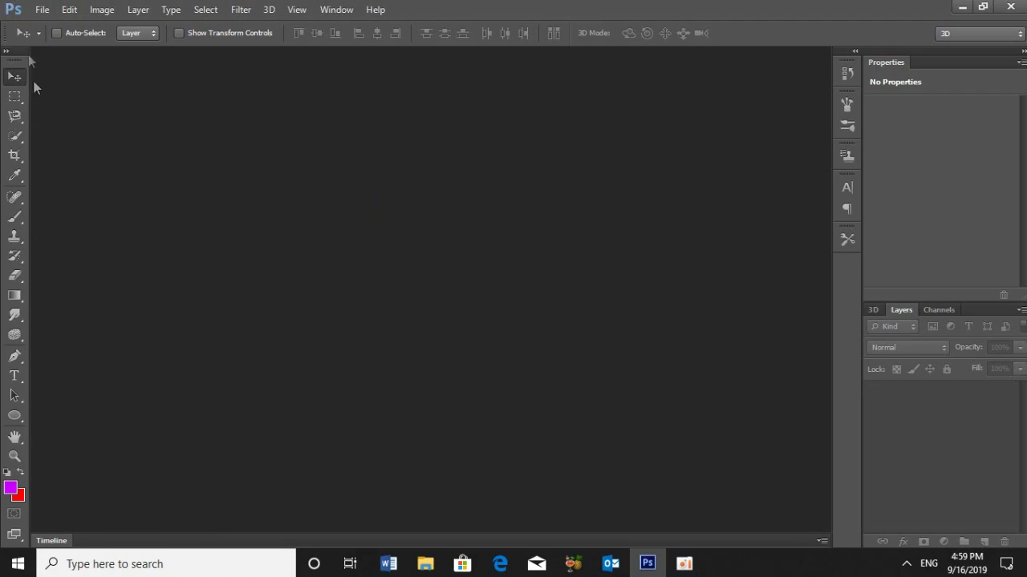
Step: Open a0057752_184907.jpg and Coffee.jpg together as two documents
left_click(37, 10)
left_click(53, 40)
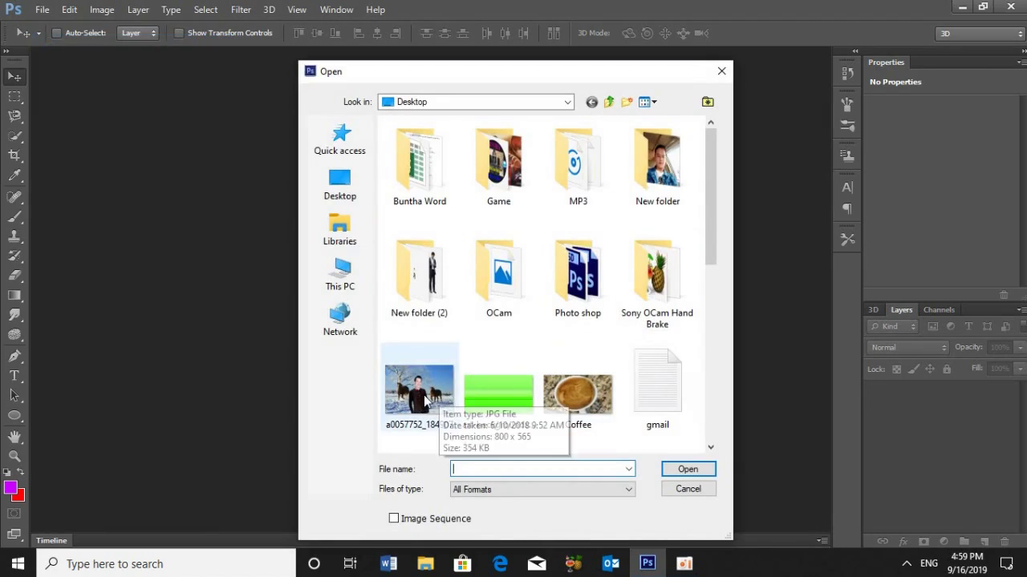
left_click(449, 393)
left_click_drag(716, 241, 716, 250)
left_click(577, 369, "ctrl")
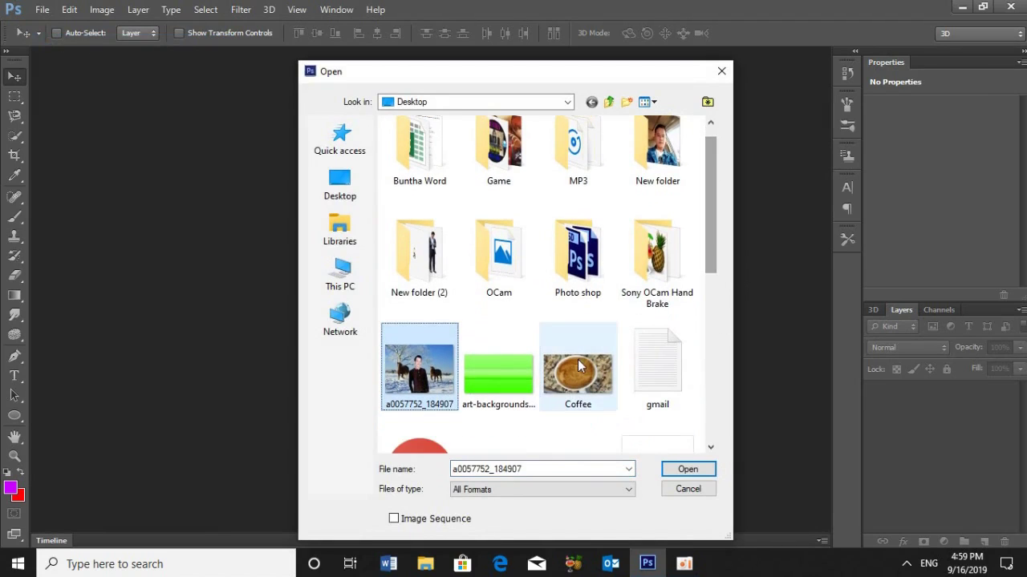
left_click(687, 471)
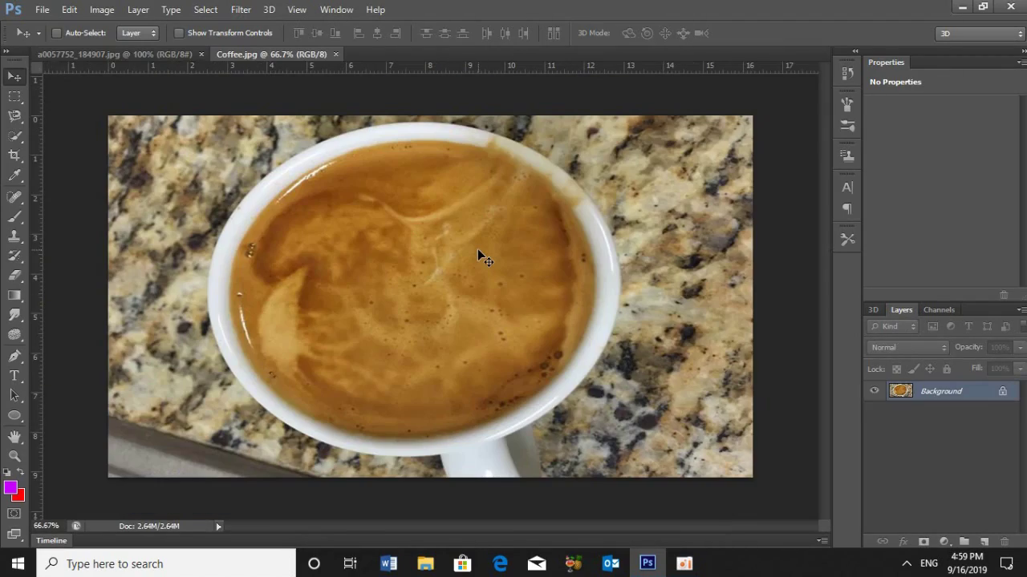
Step: Switch to the snowy horses portrait and zoom it to 200%
left_click(160, 54)
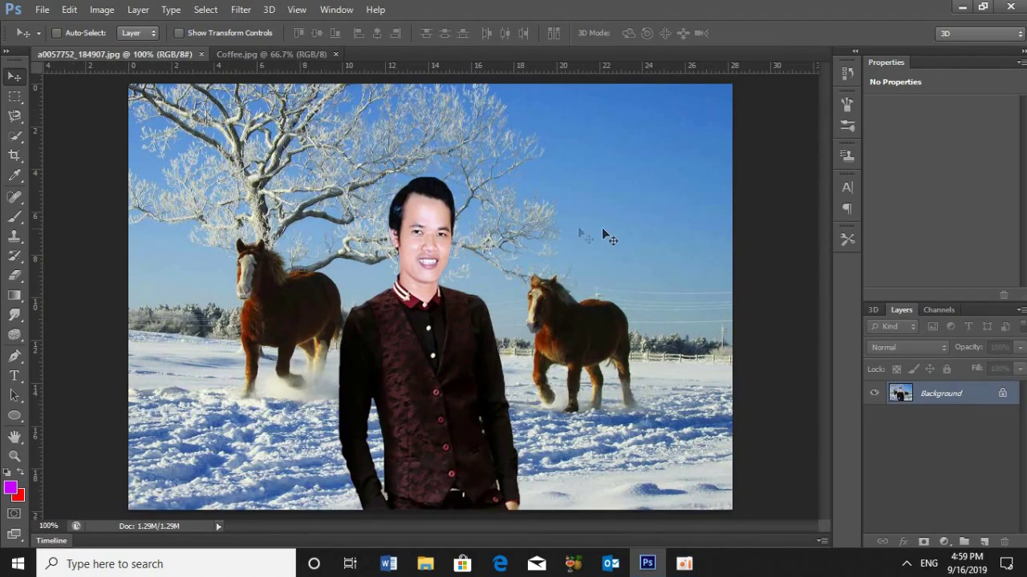
key("ctrl+plus")
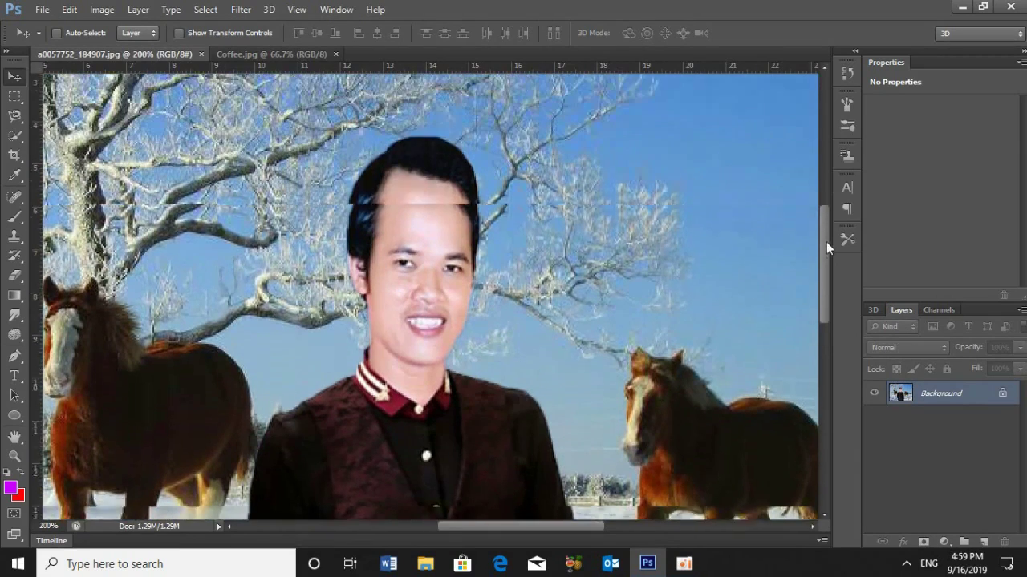
left_click_drag(820, 276, 826, 245)
Step: Quick-select the man's hair, face and torso and copy him onto Layer 1
left_click(15, 138)
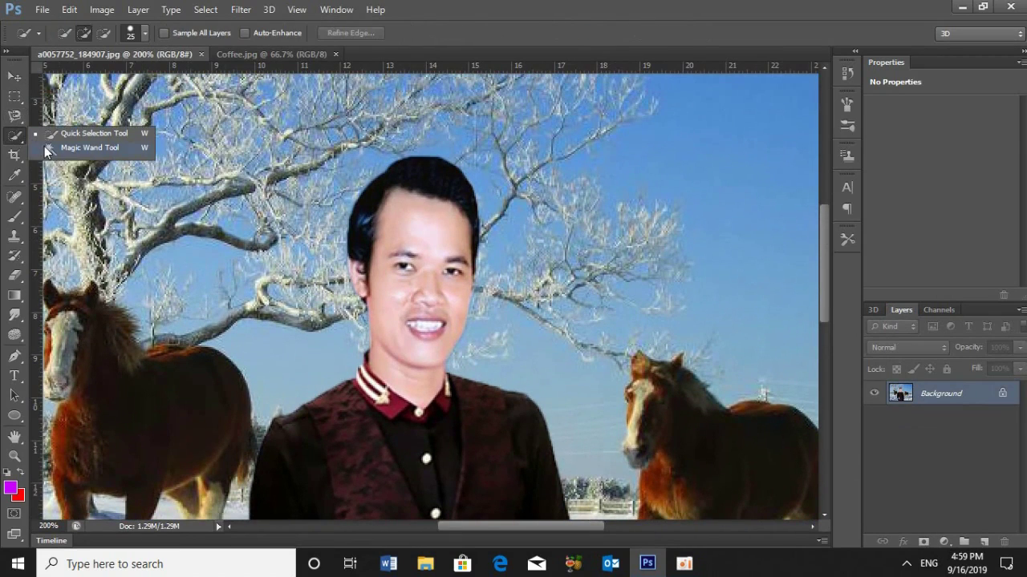
left_click(50, 139)
left_click_drag(377, 183, 393, 195)
mouse_move(374, 240)
left_mouse_down()
mouse_move(371, 275)
mouse_move(412, 315)
left_mouse_up()
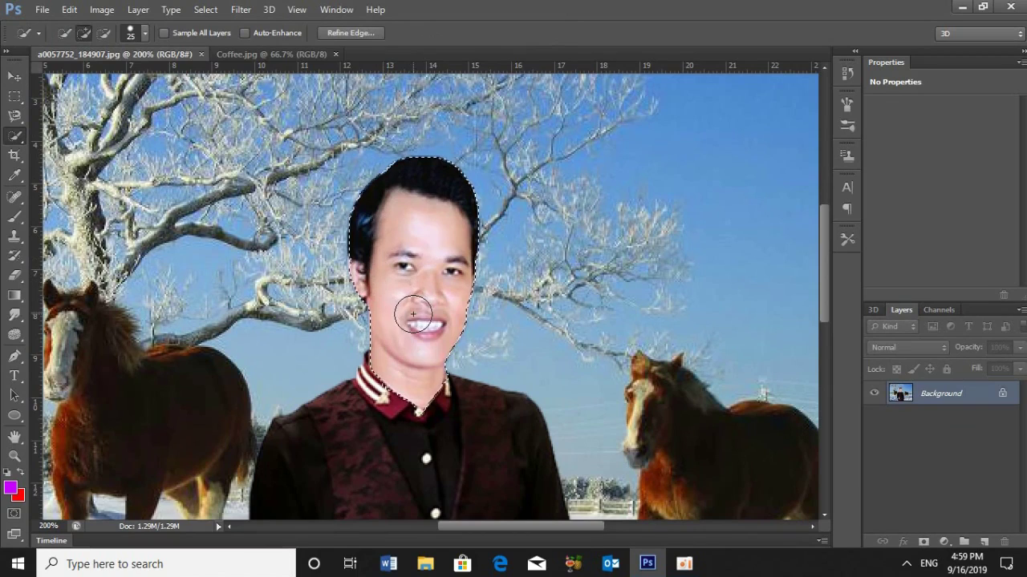
left_click_drag(389, 389, 308, 451)
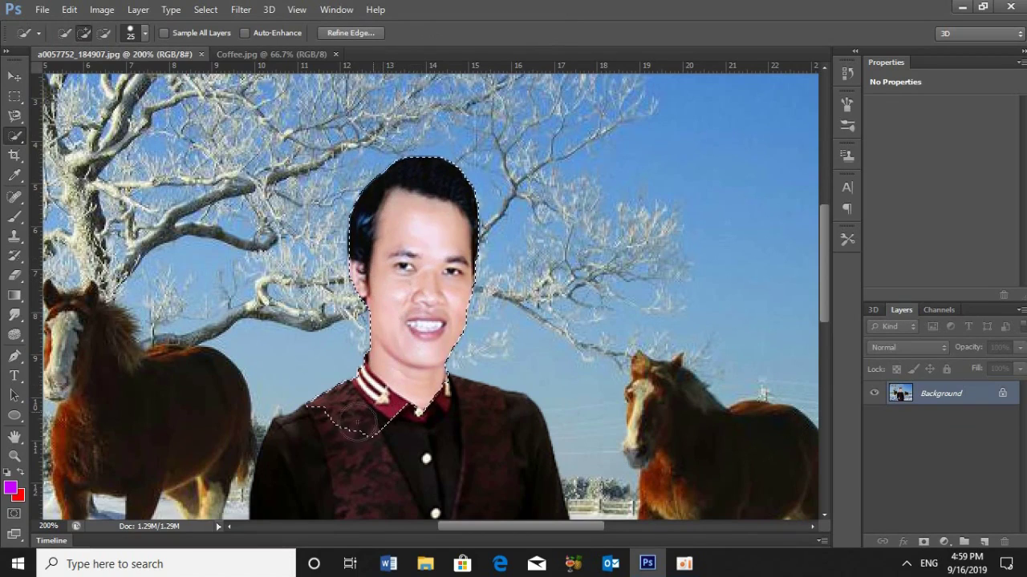
left_click_drag(308, 451, 481, 440)
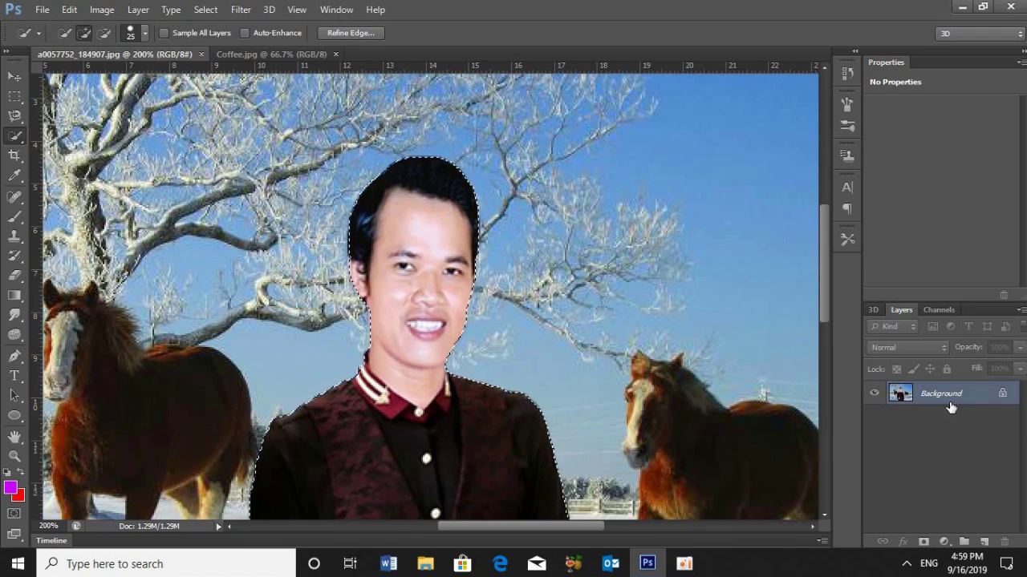
key("ctrl+j")
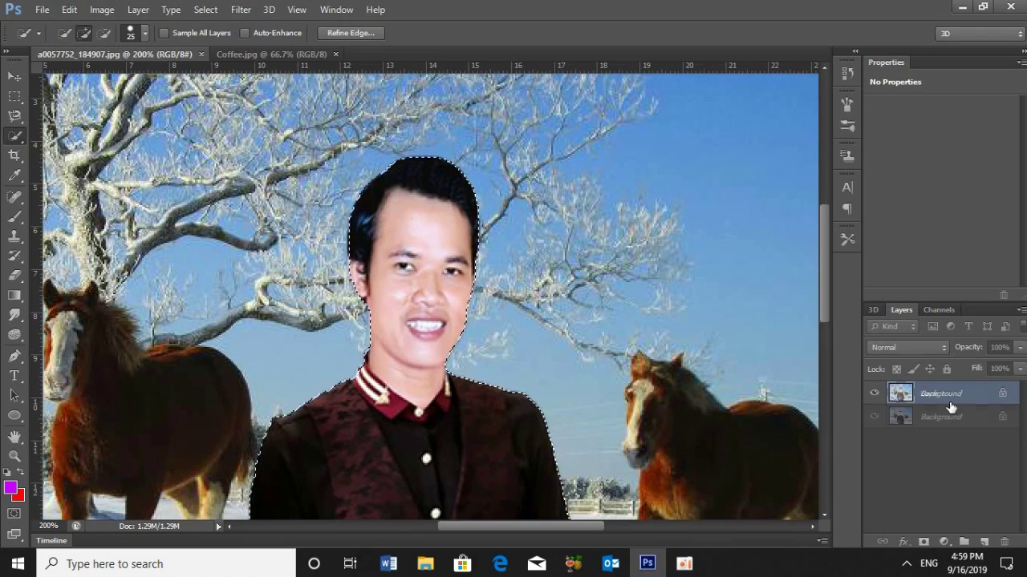
Step: Drag the man's layer from the portrait into the Coffee.jpg document
left_click(14, 78)
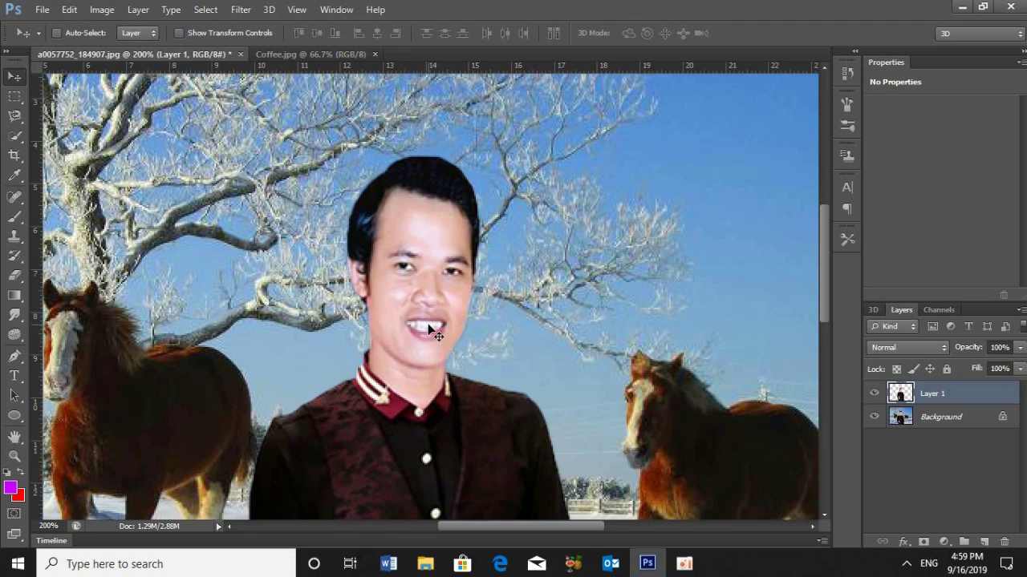
mouse_move(434, 329)
left_mouse_down()
mouse_move(409, 325)
mouse_move(317, 67)
left_mouse_up()
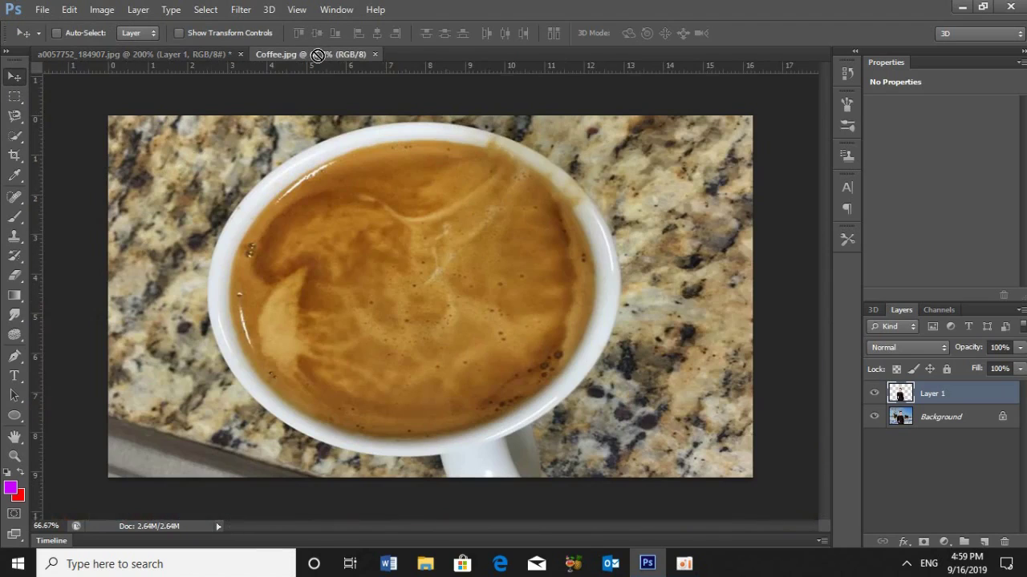
left_click_drag(317, 54, 383, 261)
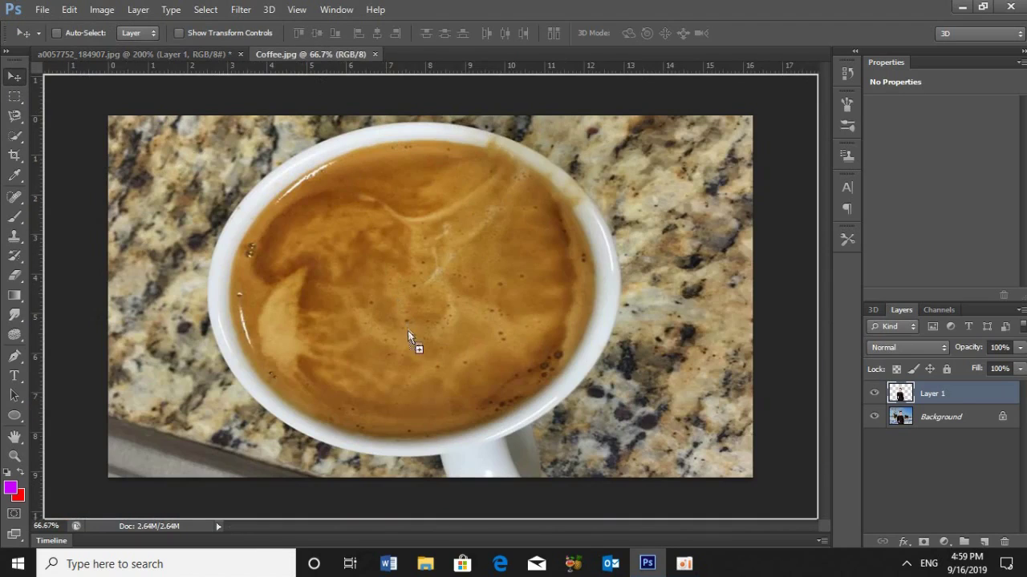
left_click_drag(415, 375, 415, 404)
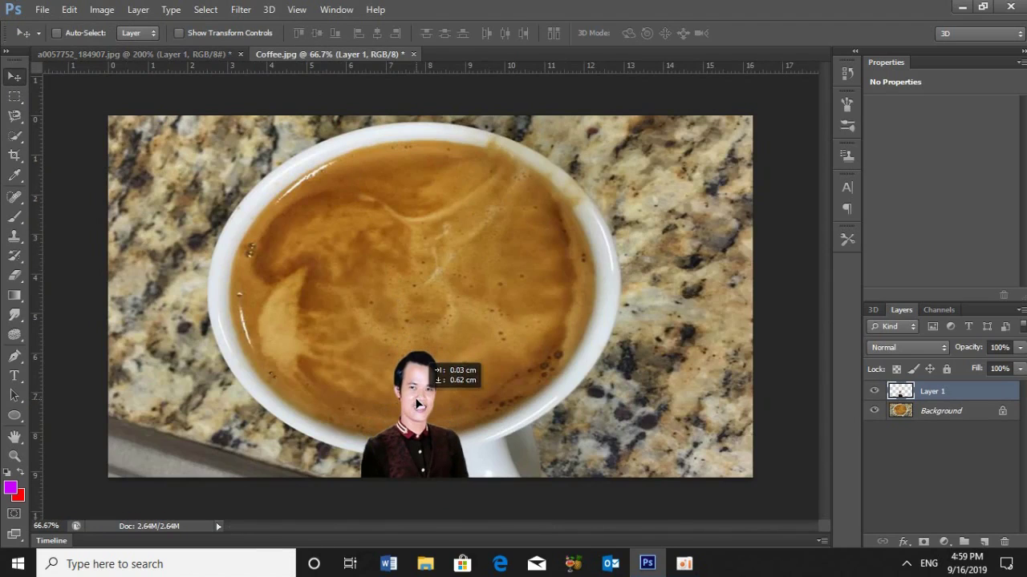
Step: Scale the man up to about 365% and position his face over the coffee
key("ctrl+t")
left_click_drag(482, 350, 666, 190)
left_click_drag(413, 340, 403, 403)
left_click_drag(587, 253, 670, 178)
mouse_move(438, 299)
left_mouse_down()
mouse_move(437, 337)
mouse_move(440, 323)
left_mouse_up()
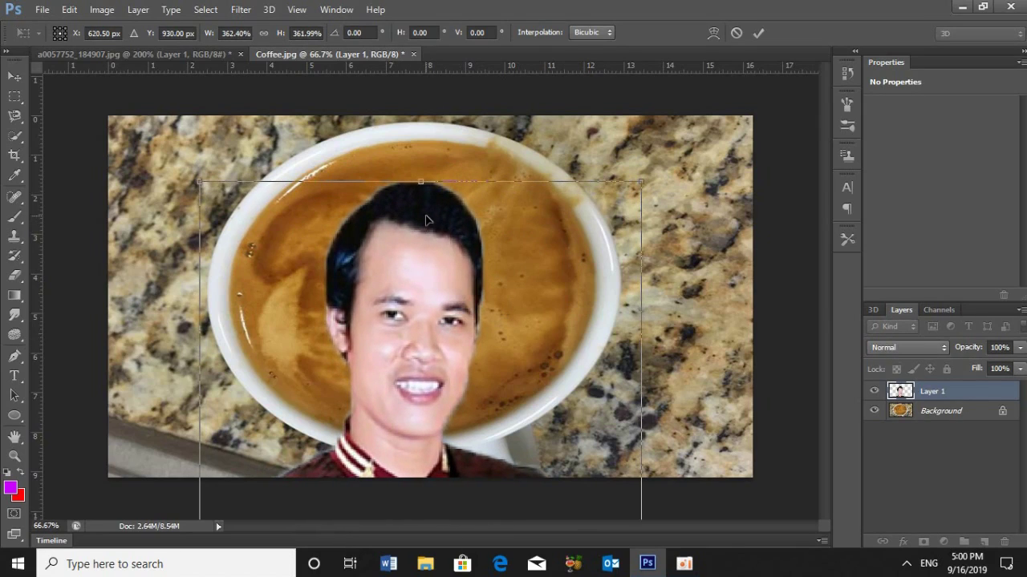
left_click_drag(641, 181, 643, 177)
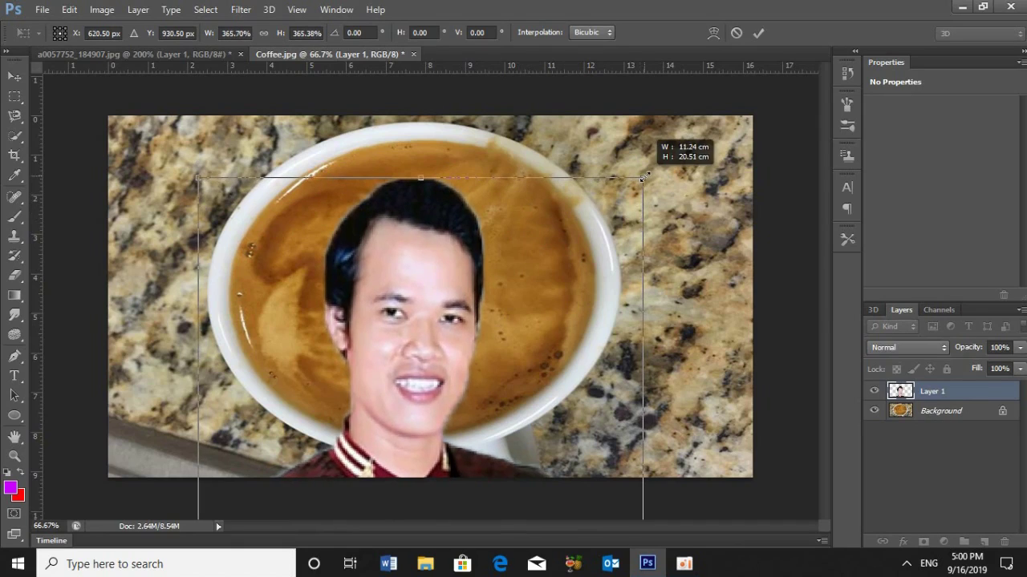
key("Return")
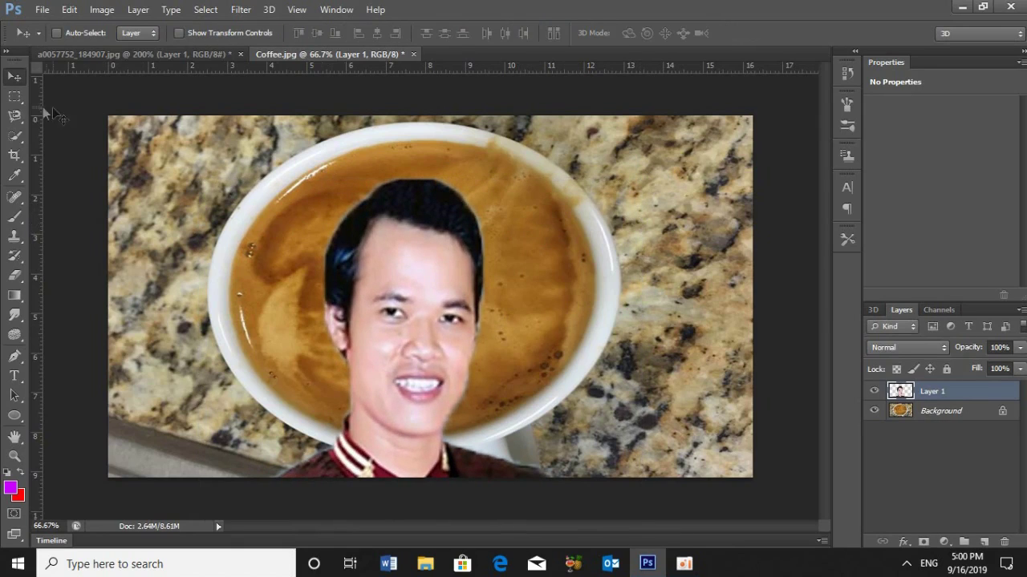
left_click(16, 96)
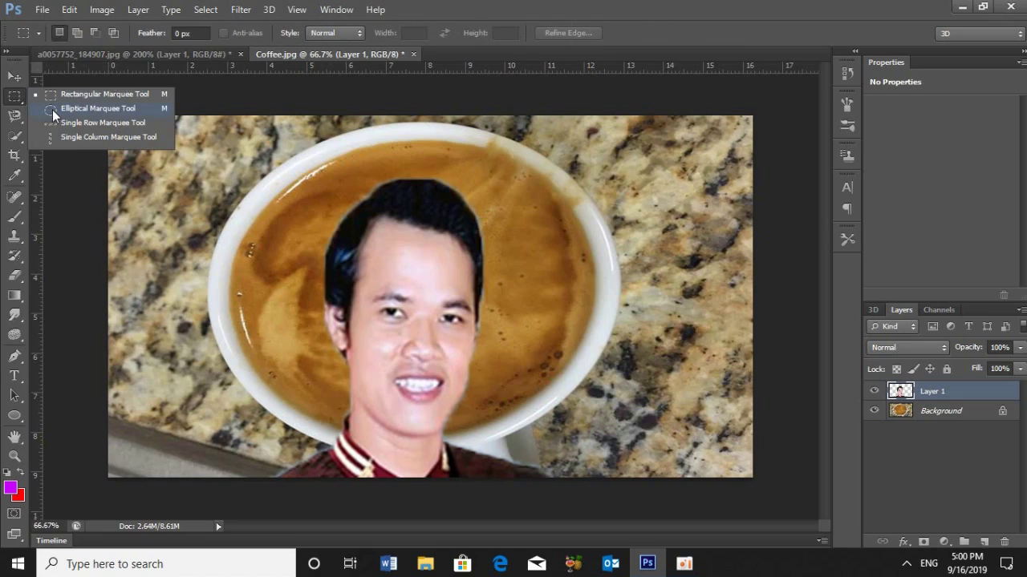
Step: Draw a circular elliptical selection over the man's face
left_click(52, 109)
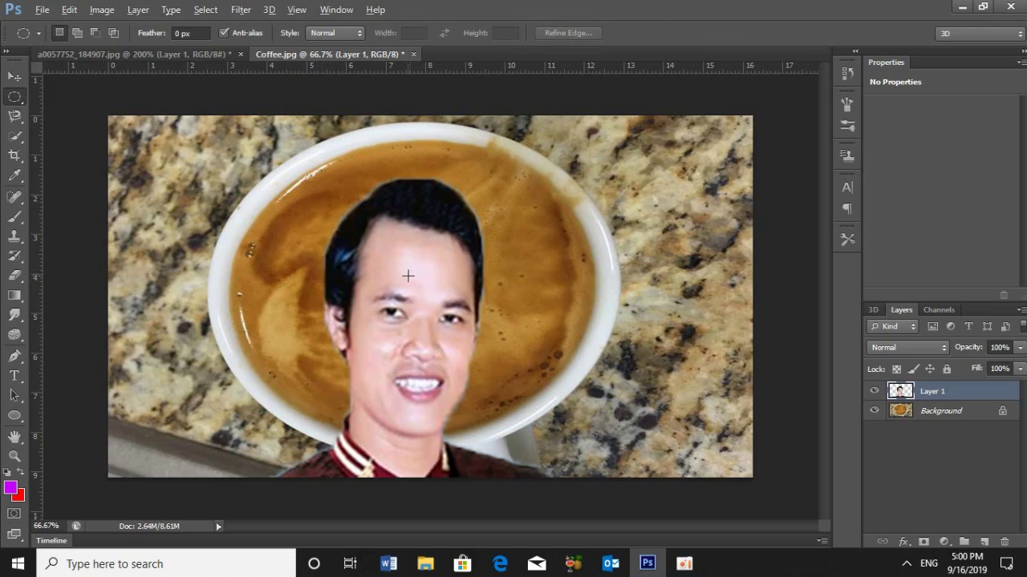
mouse_move(401, 267)
left_mouse_down()
mouse_move(662, 387)
mouse_move(712, 395)
left_mouse_up()
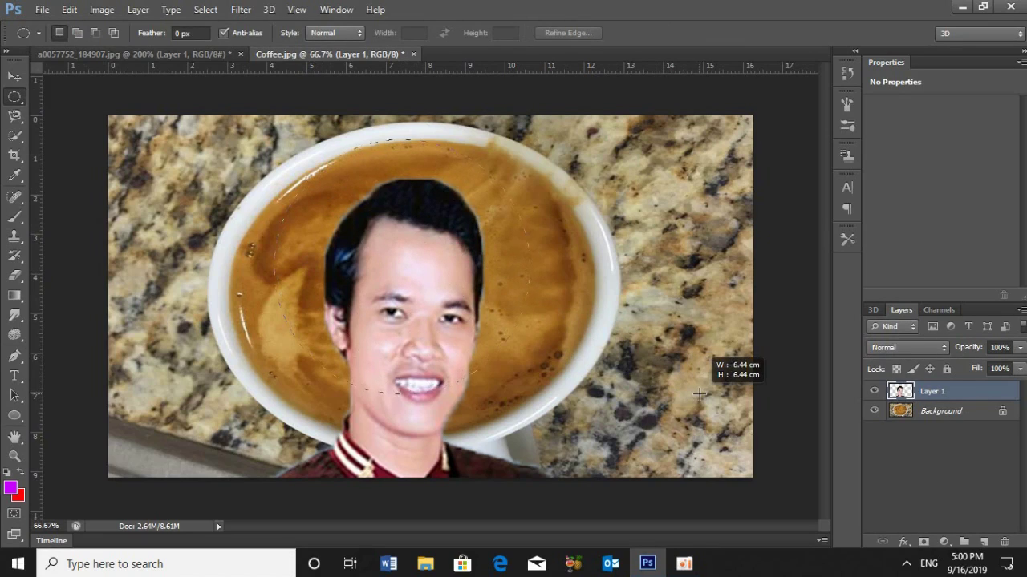
left_click_drag(712, 395, 713, 396)
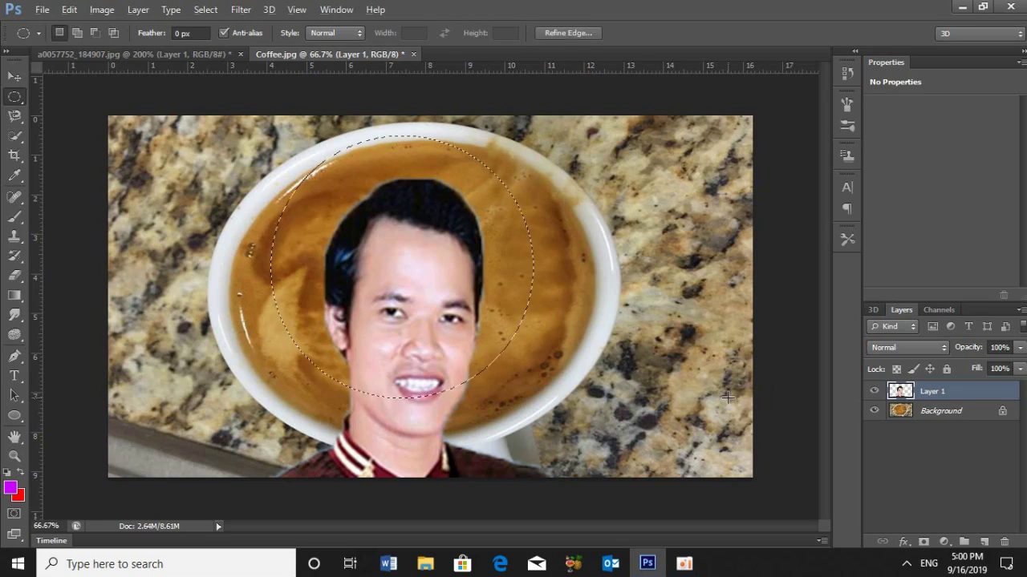
left_click_drag(361, 230, 363, 275)
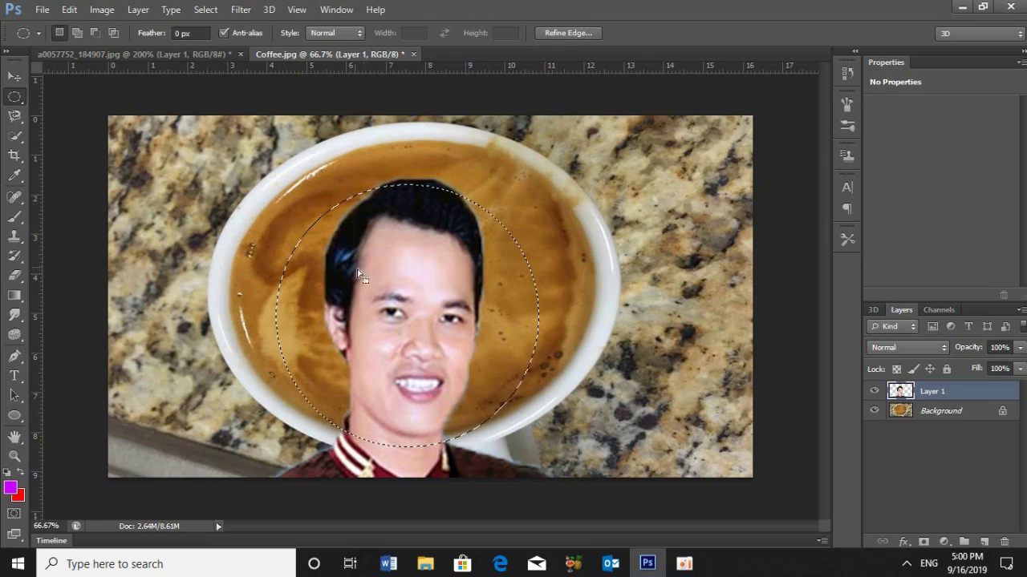
Step: Transform the circular selection to about 113% so it encloses the whole face
left_click(205, 9)
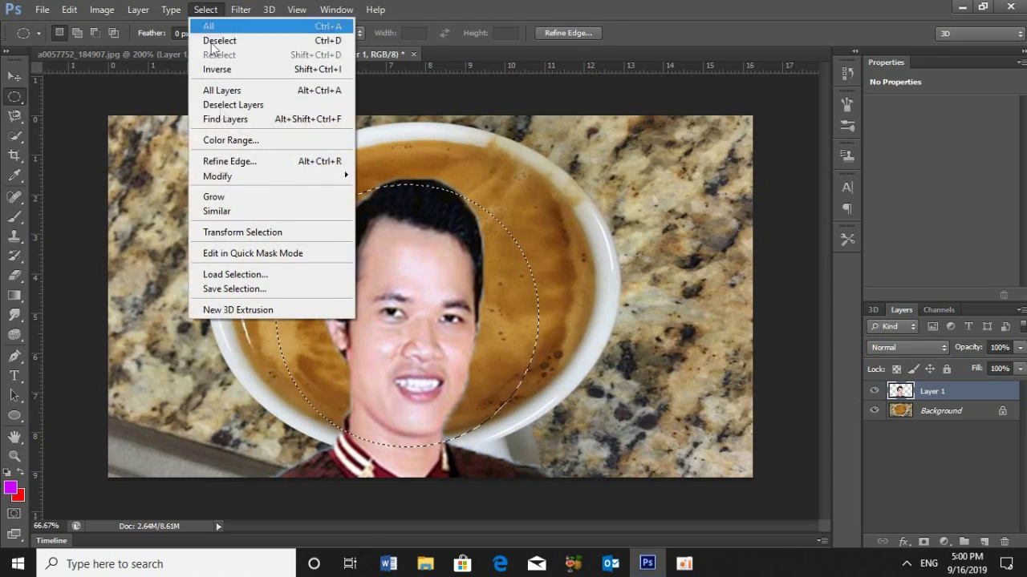
left_click(229, 232)
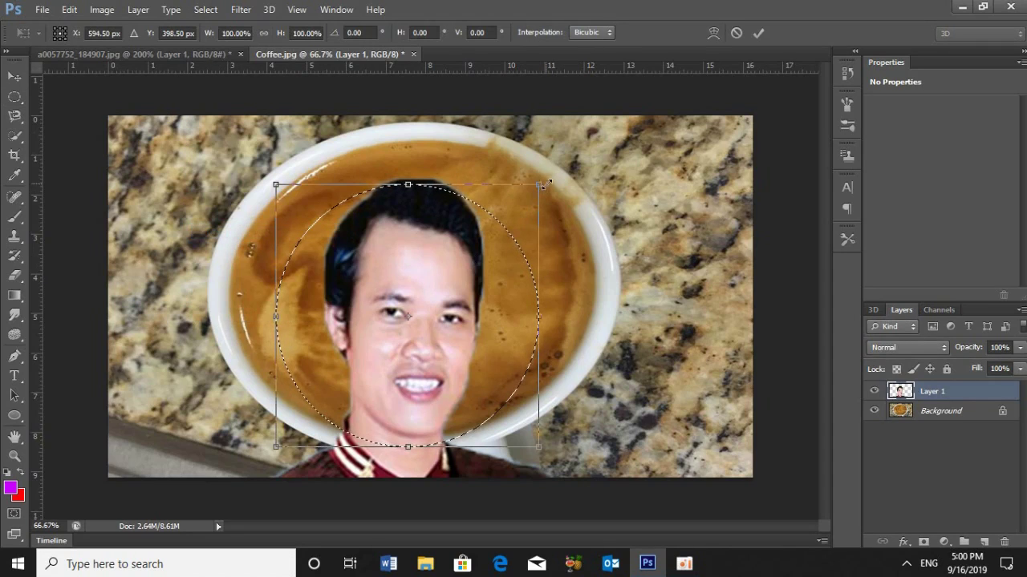
left_click_drag(539, 183, 555, 166)
mouse_move(447, 226)
left_mouse_down()
mouse_move(447, 216)
mouse_move(435, 224)
left_mouse_up()
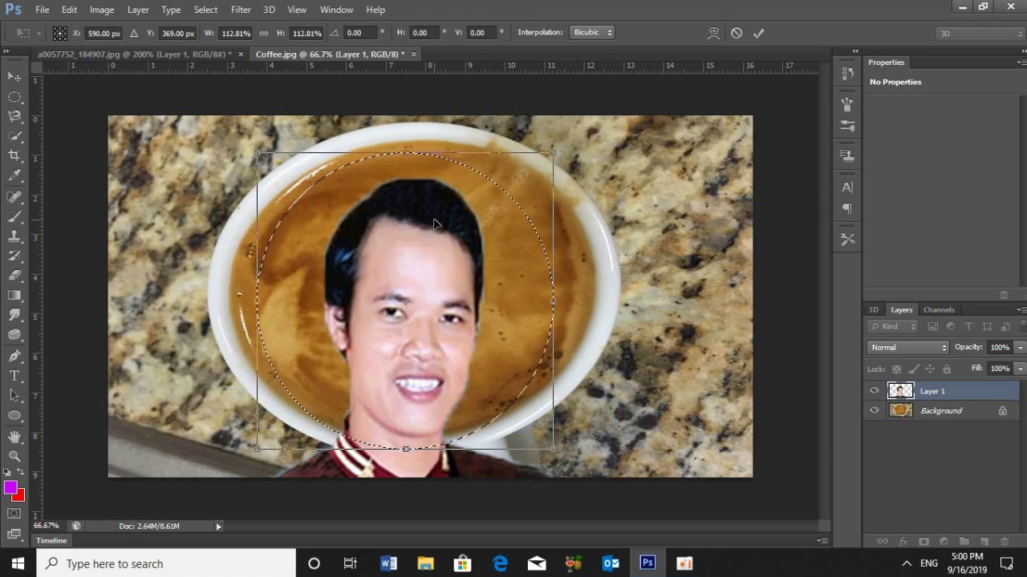
key("Return")
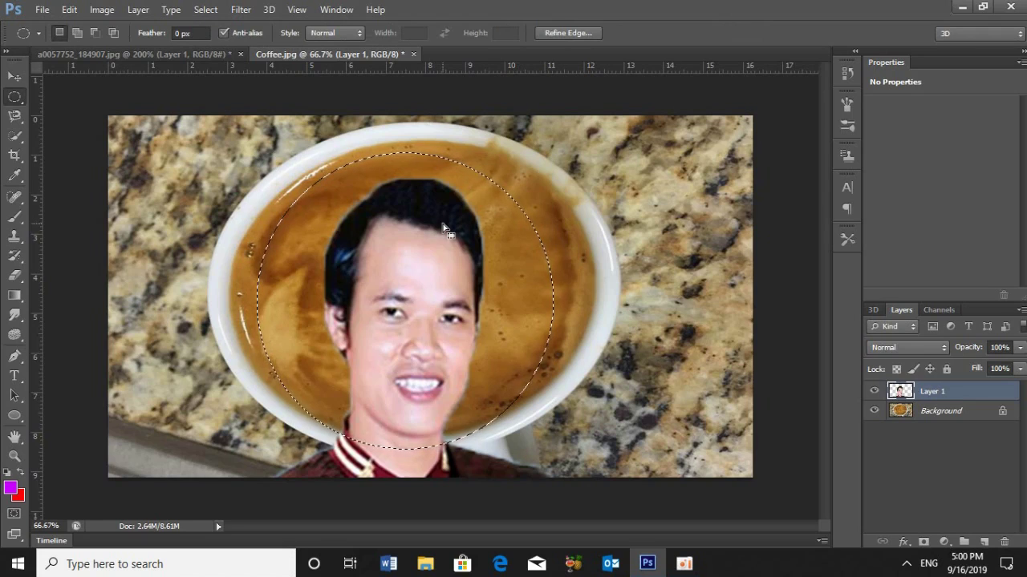
left_click(565, 30)
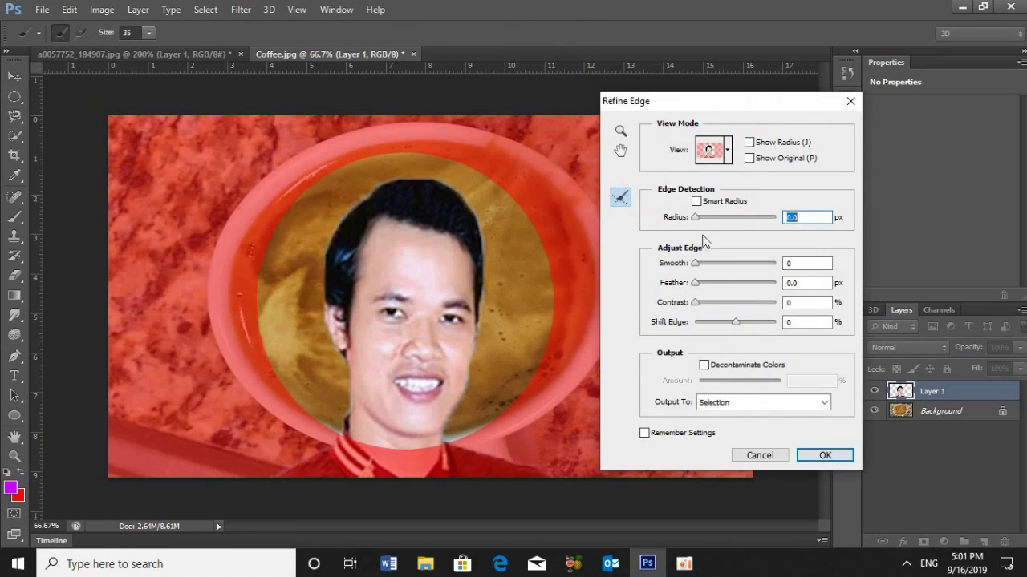
Step: Feather the circular selection's edge to 2.8 px in Refine Edge
left_click_drag(701, 288, 706, 288)
left_click(791, 284)
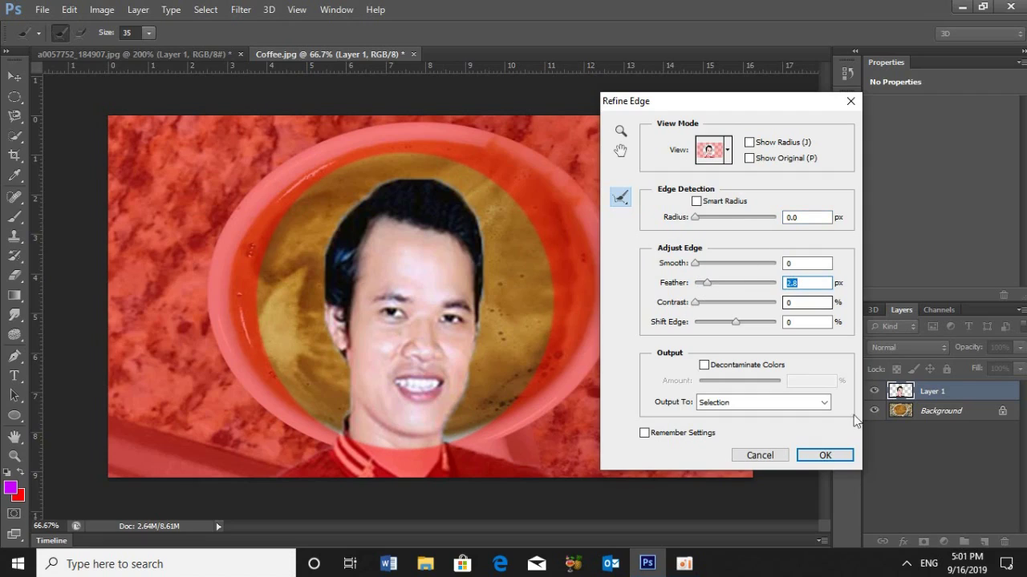
left_click(824, 455)
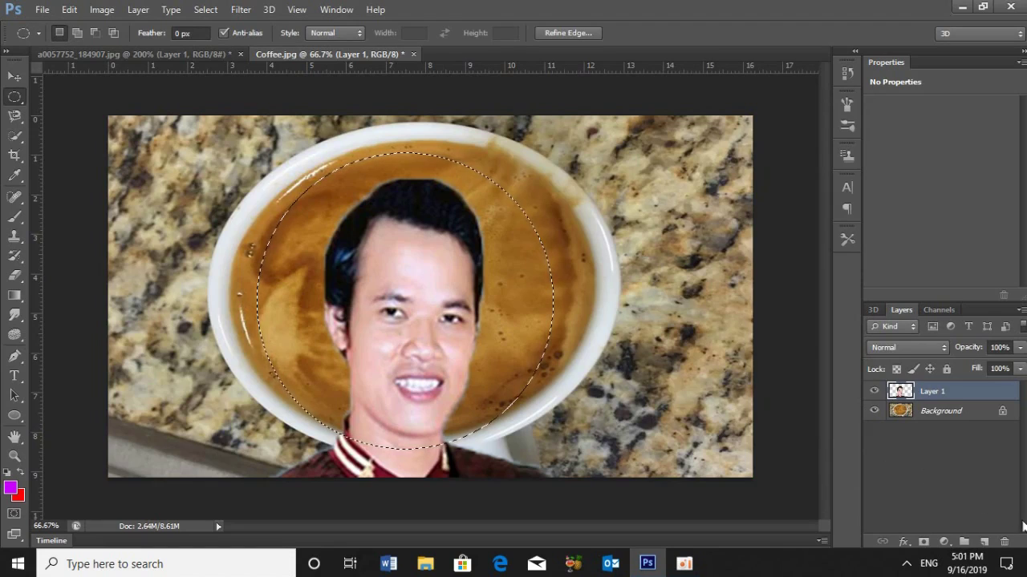
Step: Mask Layer 1 to the circular selection and apply the layer mask
left_click(923, 542)
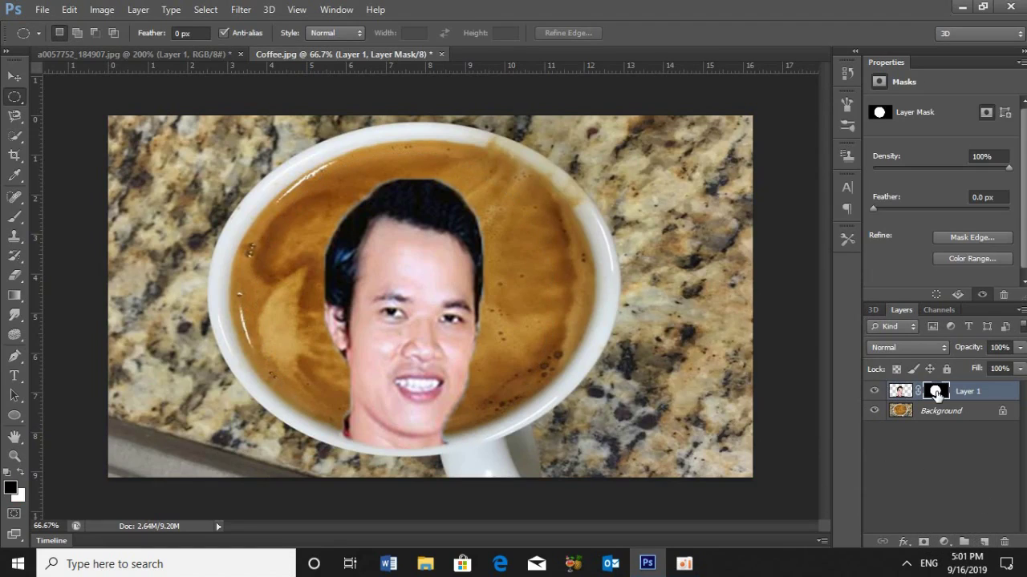
right_click(936, 391)
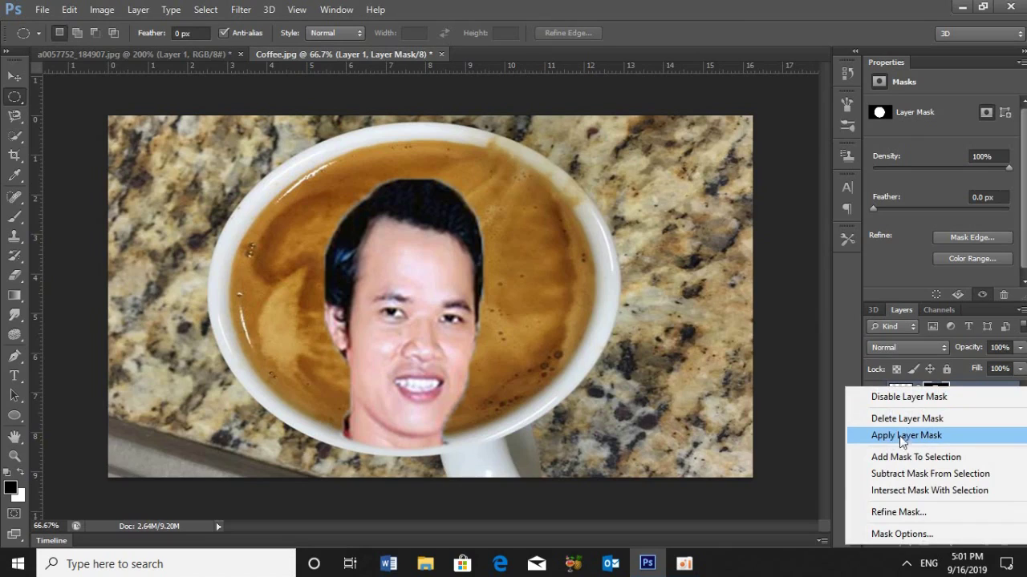
left_click(931, 435)
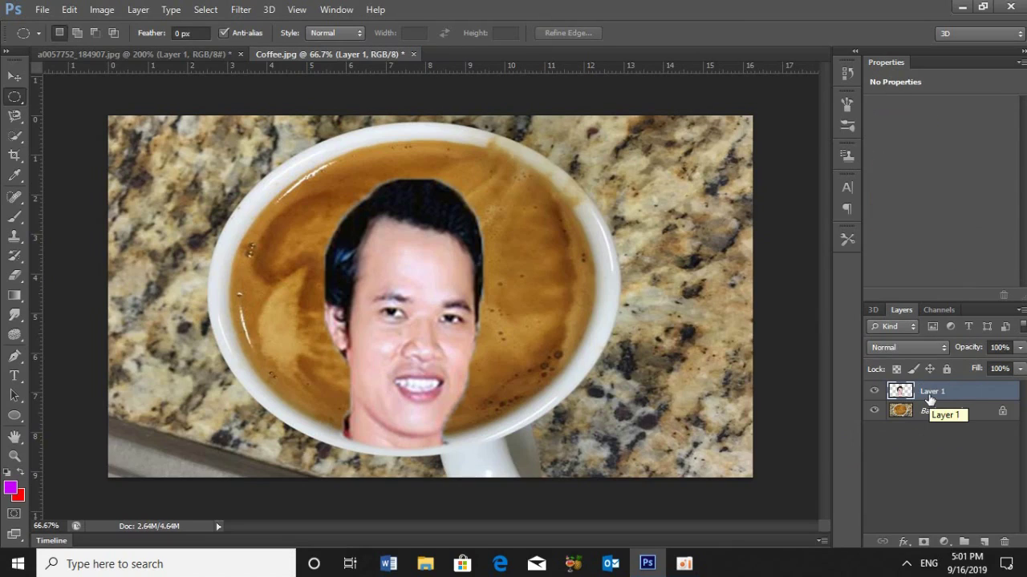
Step: Nudge the face slightly upward in the cup
left_click(15, 76)
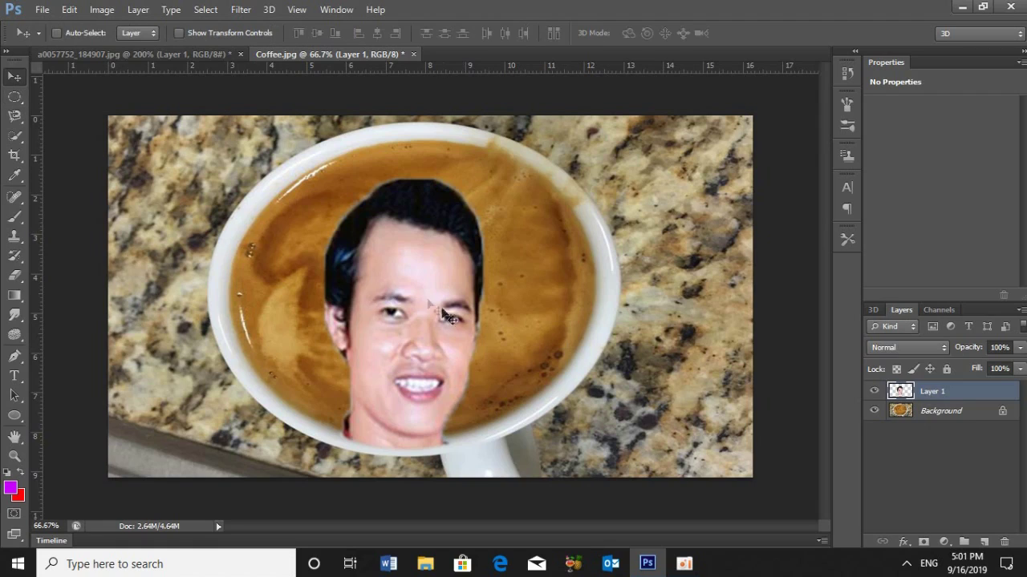
left_click_drag(435, 323, 437, 313)
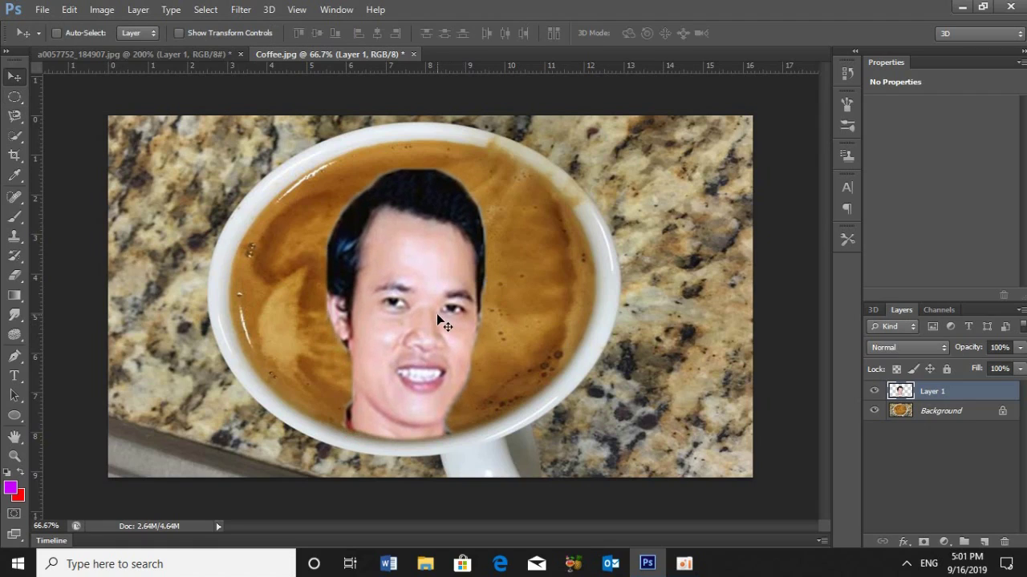
key("ctrl+t")
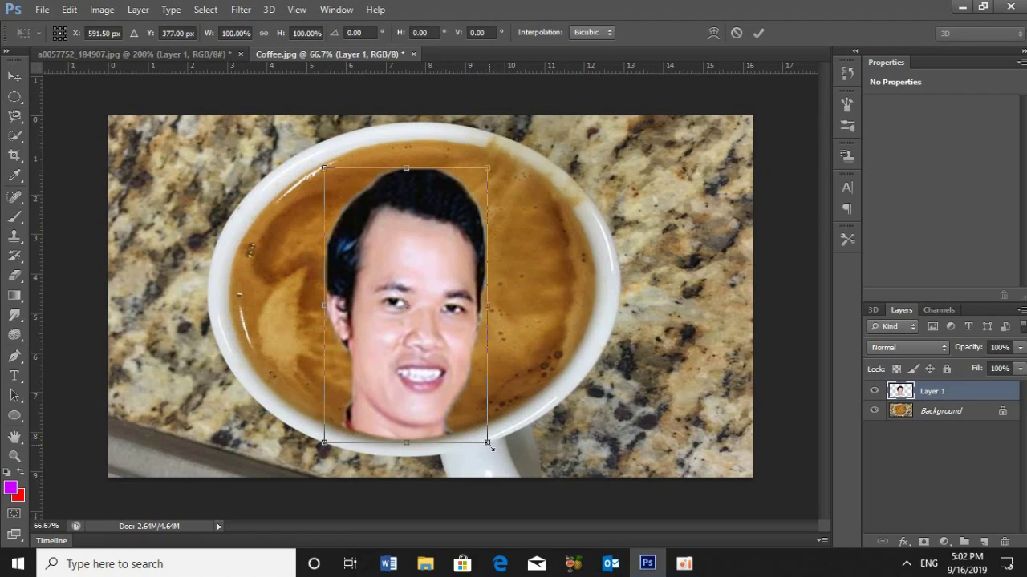
Step: Rescale the face to about 103% width and 87.31% height, tilt -2.48°, and lower it
left_click_drag(488, 445, 537, 433)
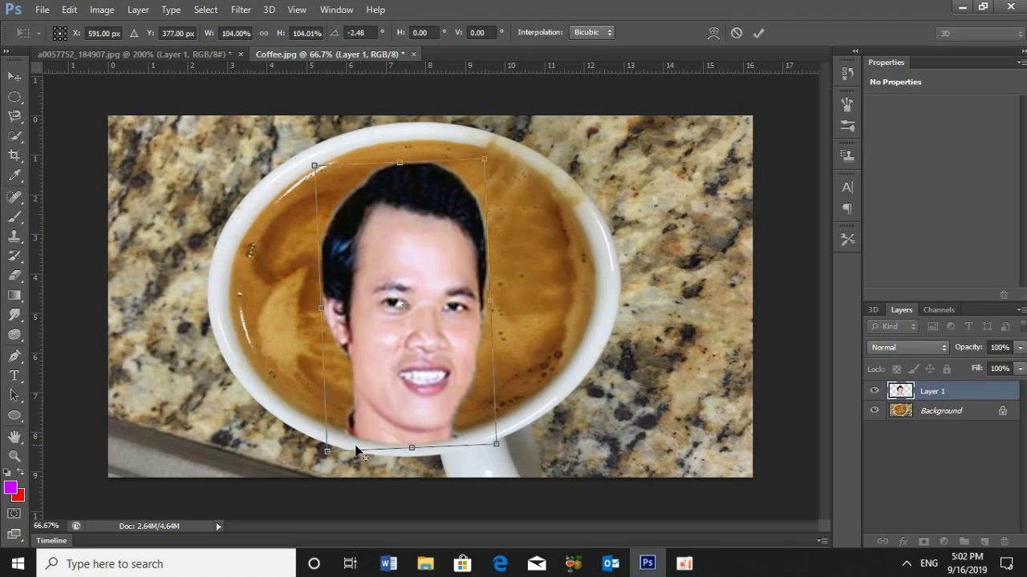
left_click_drag(325, 451, 332, 439)
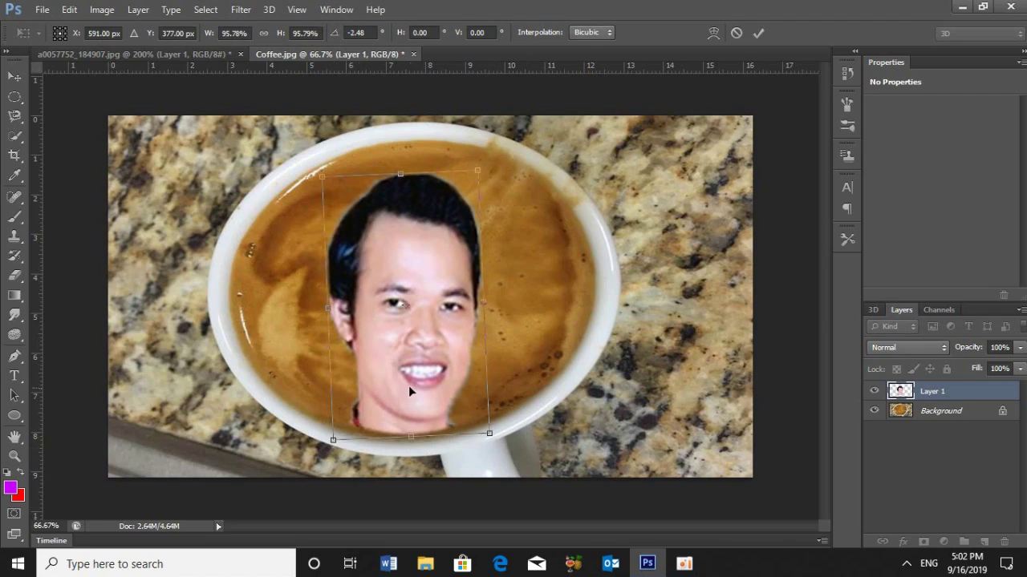
left_click_drag(407, 386, 409, 389)
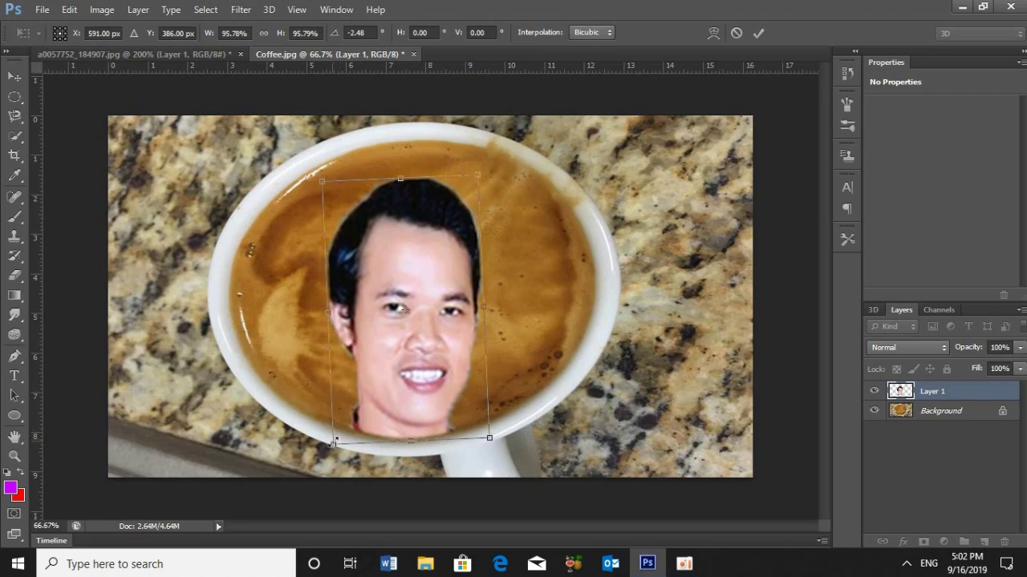
left_click_drag(333, 442, 340, 433)
left_click_drag(397, 372, 393, 382)
left_click_drag(473, 323, 484, 322)
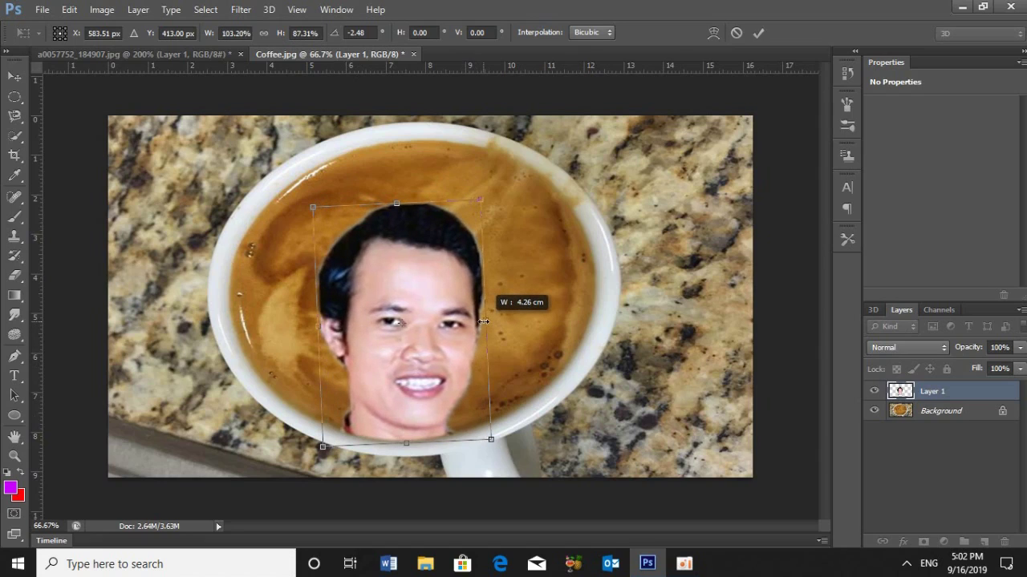
key("Return")
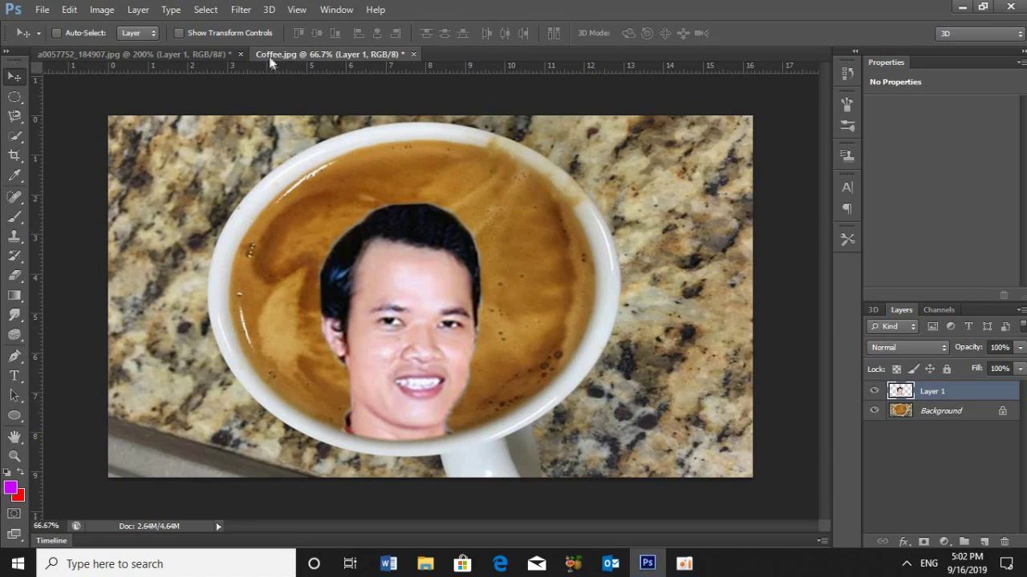
left_click(241, 11)
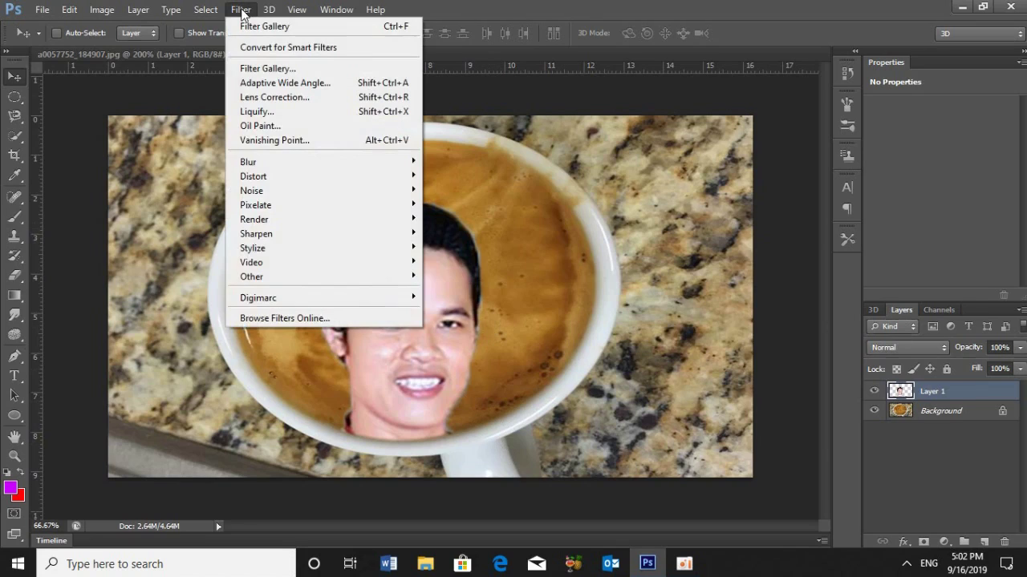
Step: Apply the Artistic Cutout filter with Levels 4, Edge Simplicity 3 and Edge Fidelity 2
left_click(268, 72)
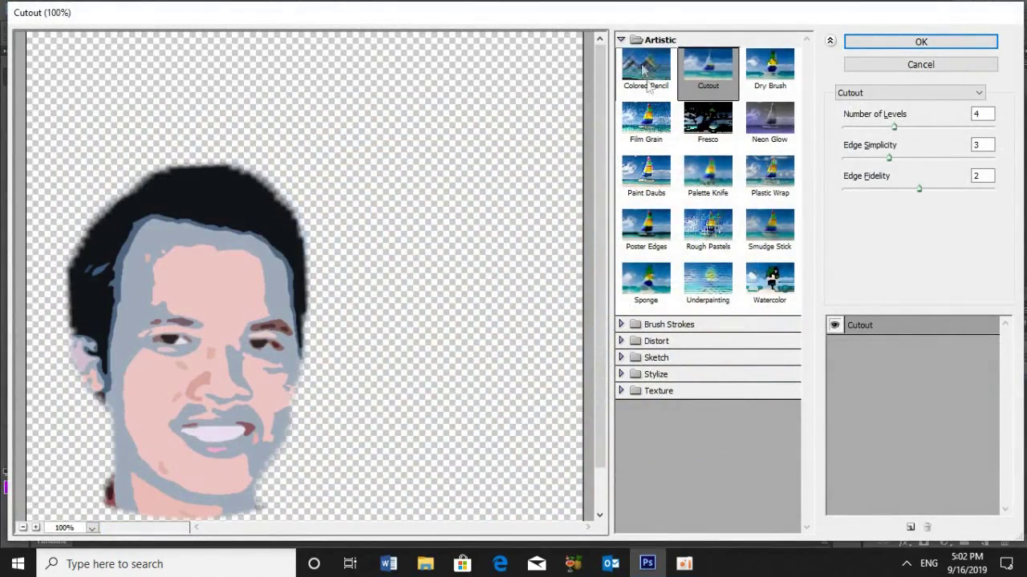
left_click(624, 42)
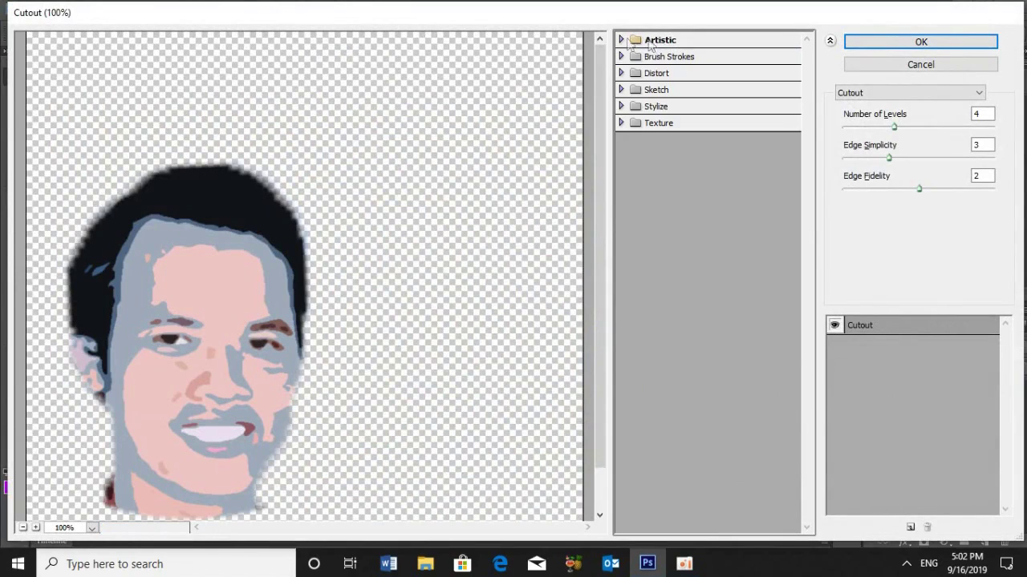
left_click(649, 44)
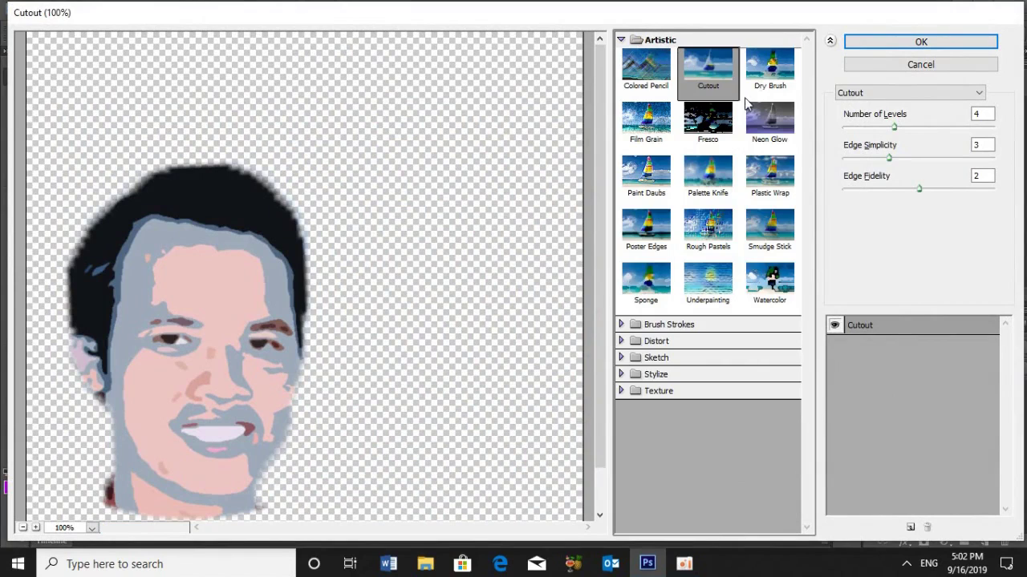
double_click(984, 113)
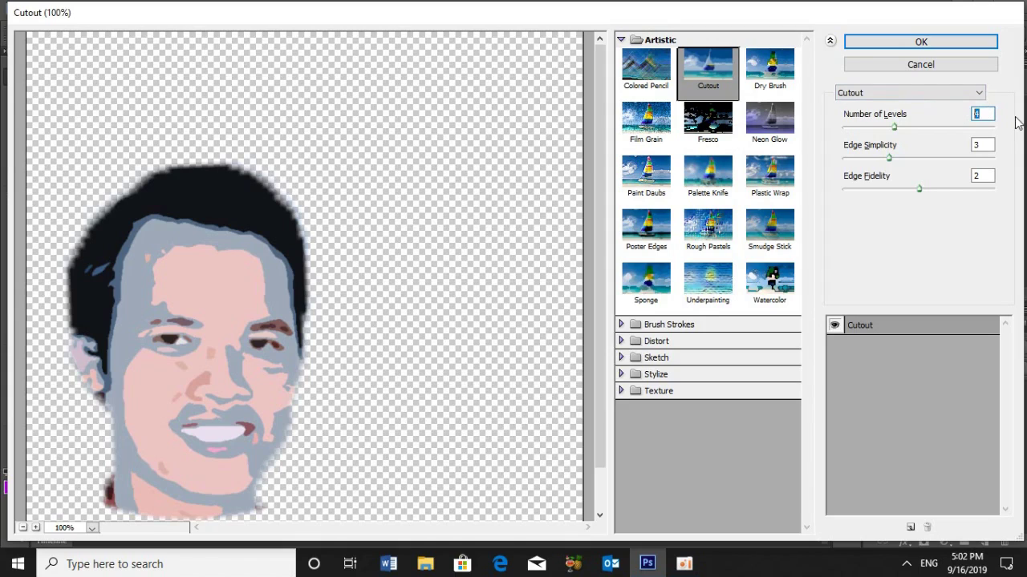
double_click(977, 145)
type("3")
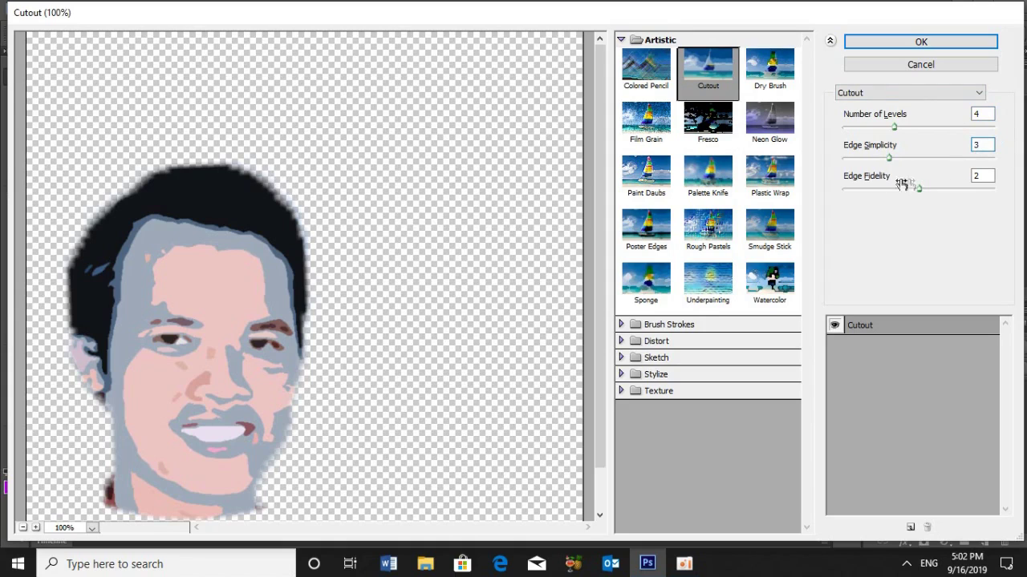
key("Tab")
type("2")
left_click(589, 263)
left_click_drag(596, 255, 601, 279)
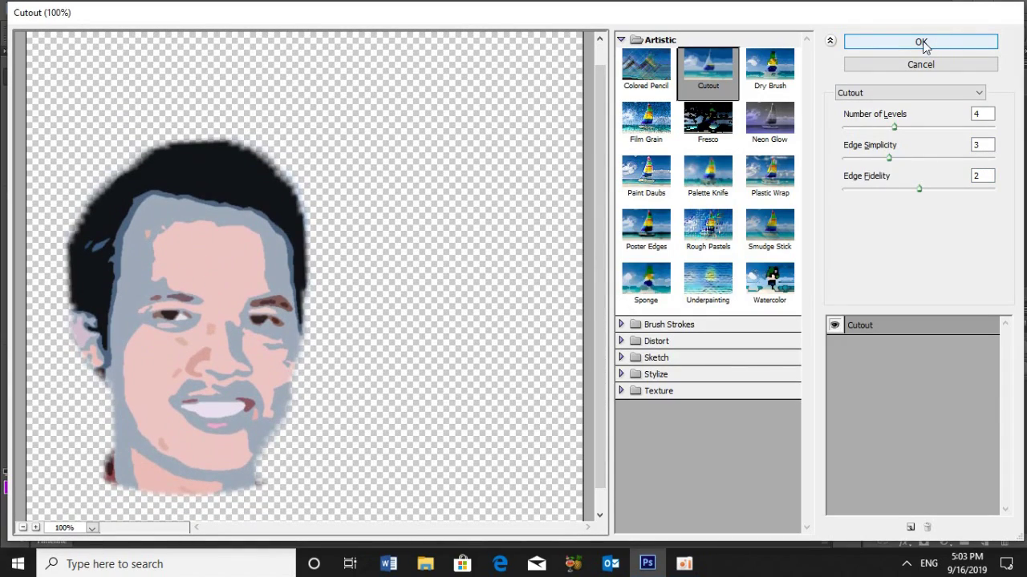
left_click(921, 43)
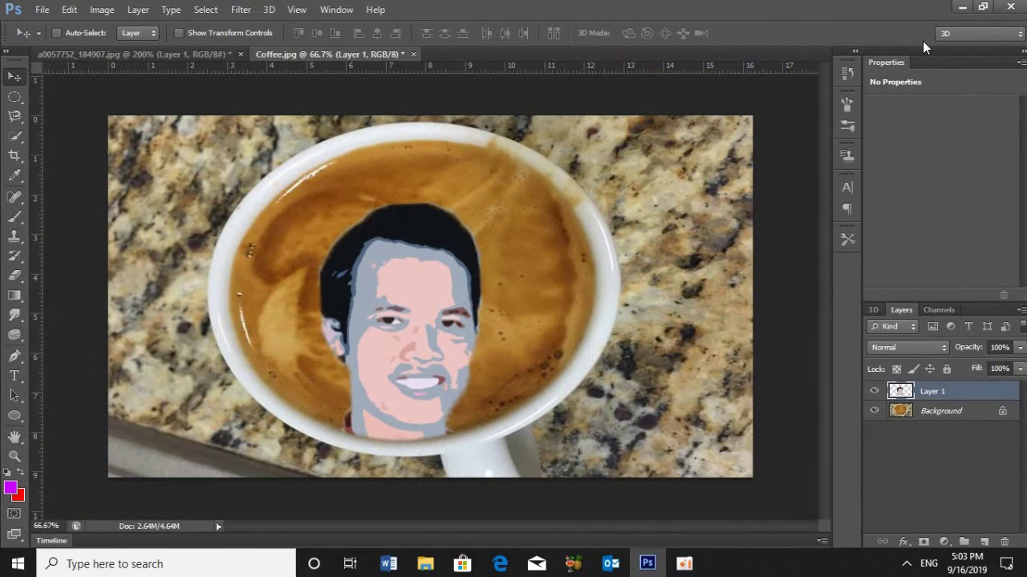
Step: Scale the cutout face to about 109% and move it slightly higher
key("ctrl+t")
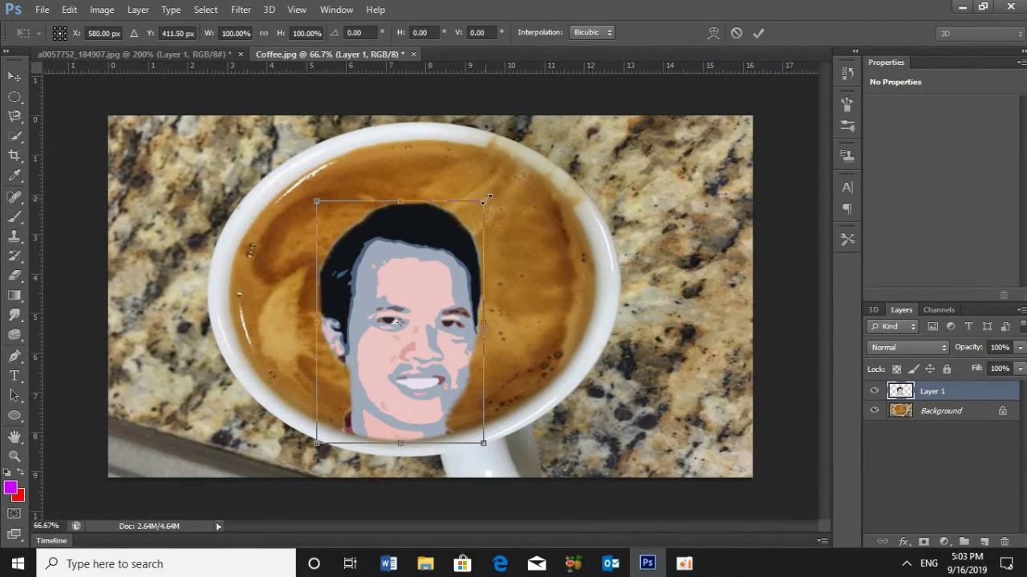
left_click_drag(483, 196, 494, 189)
left_click_drag(428, 239, 430, 226)
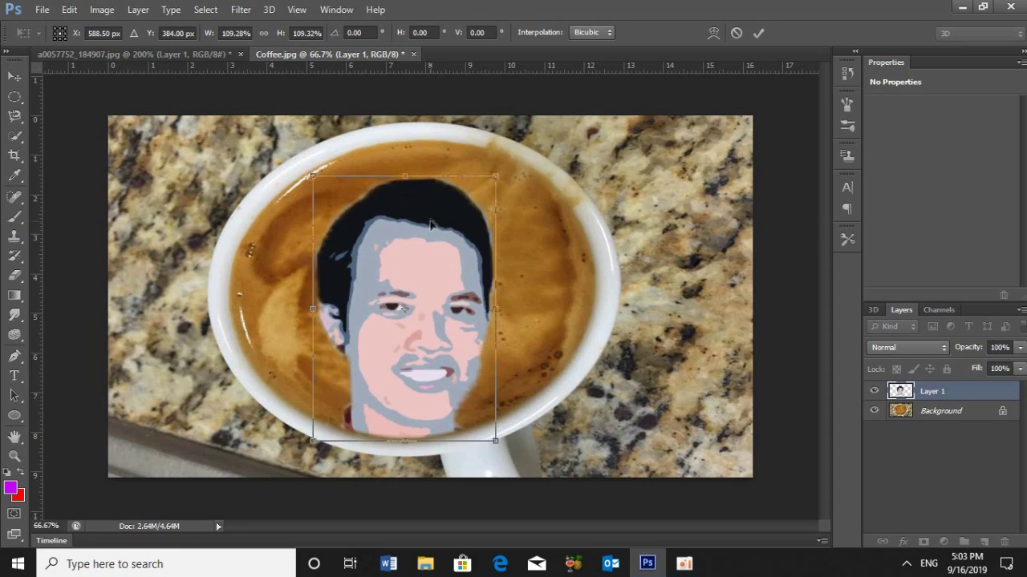
key("Return")
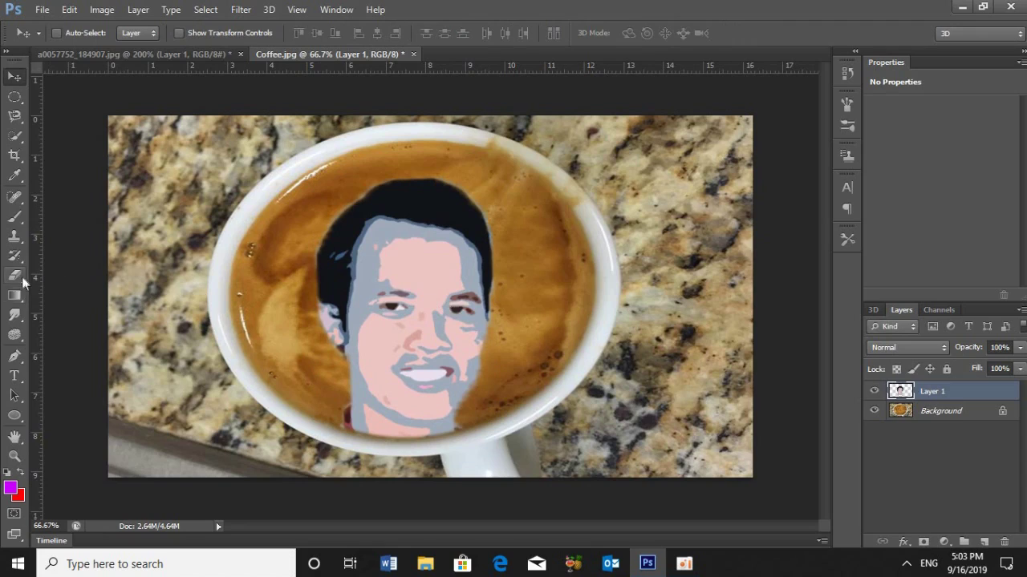
Step: Set the Smudge Tool to a 31 px soft brush at 100% strength
left_click(17, 315)
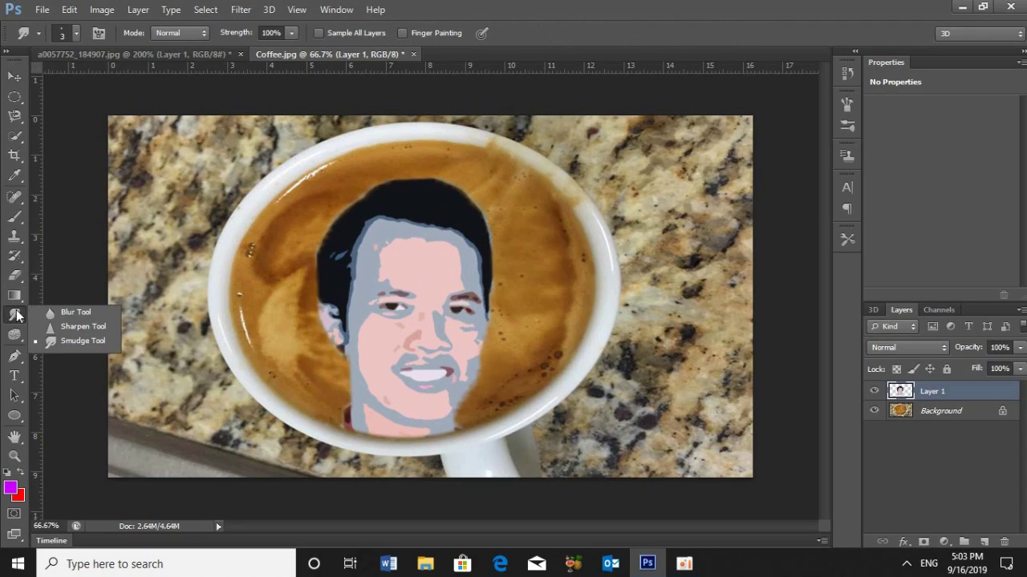
left_click(66, 340)
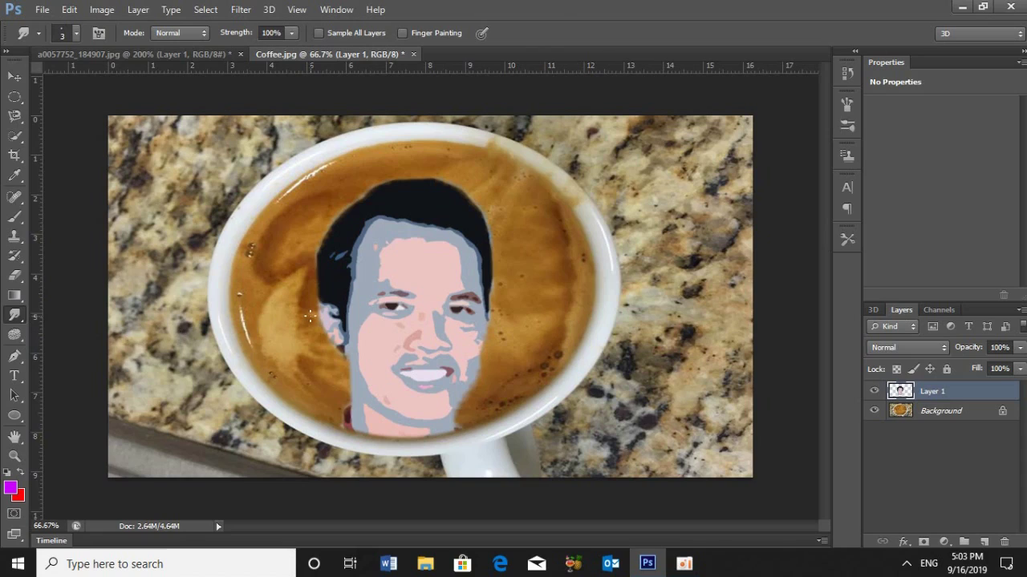
left_click(76, 32)
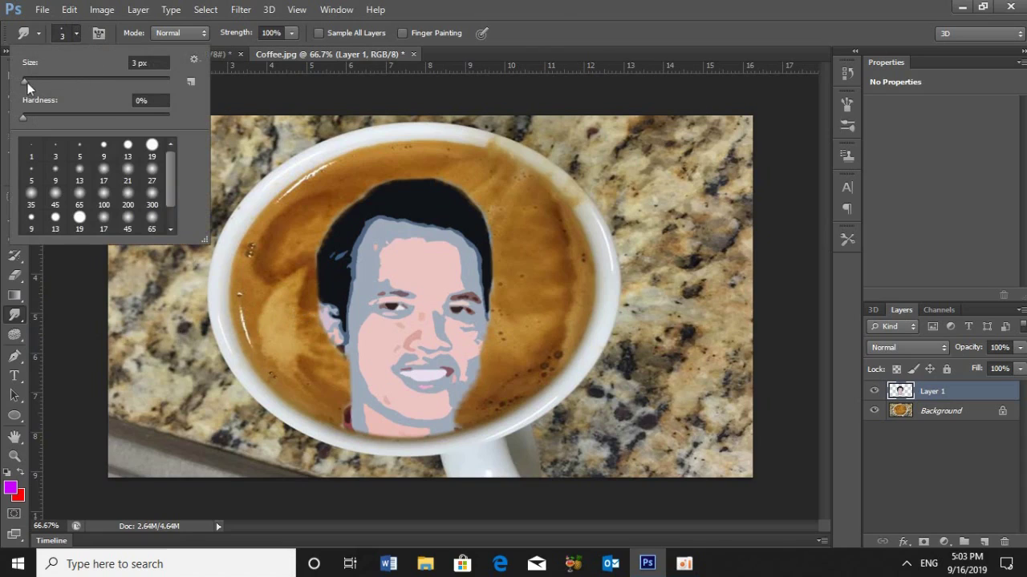
left_click_drag(26, 82, 41, 83)
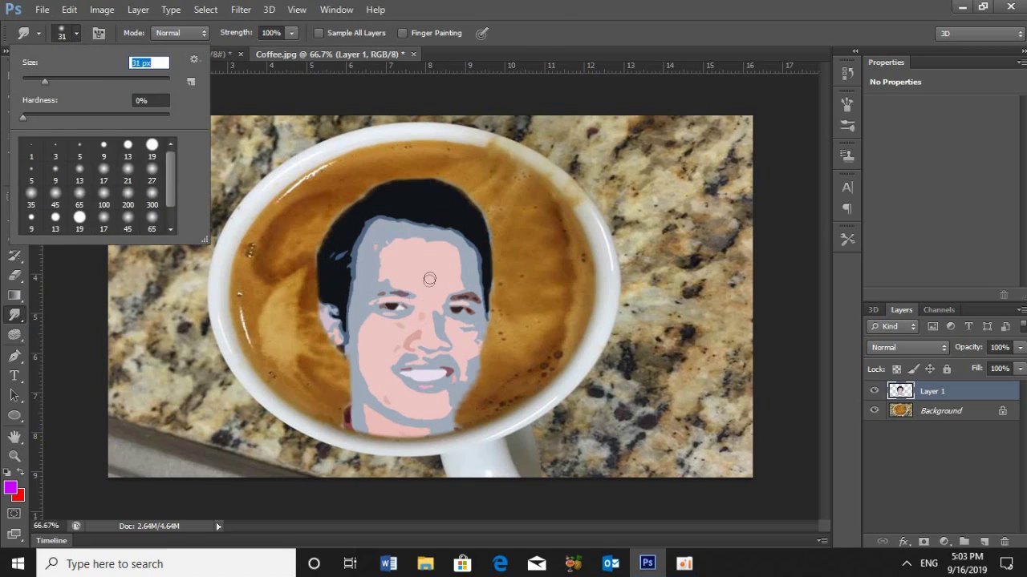
key("Return")
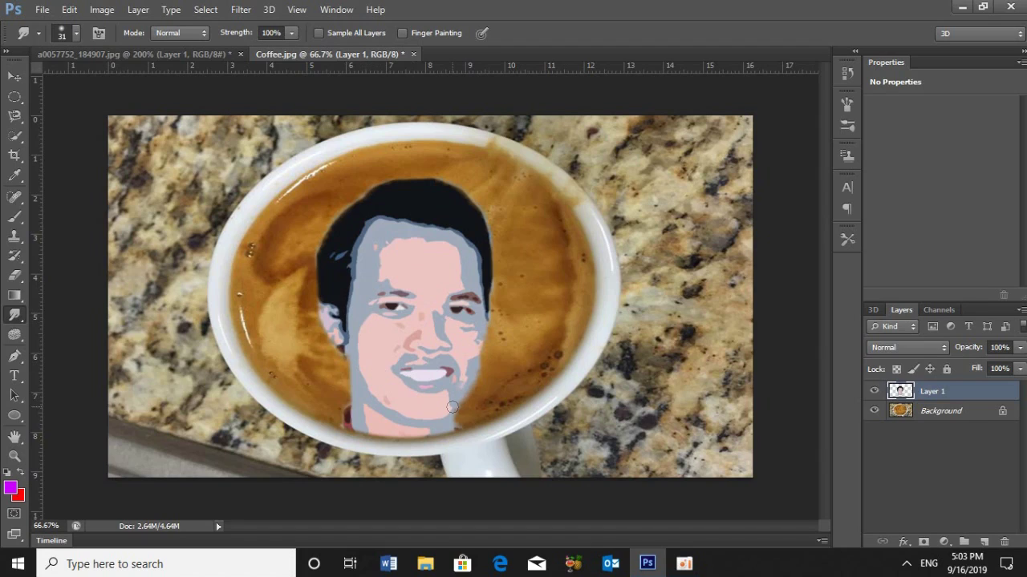
left_click(909, 348)
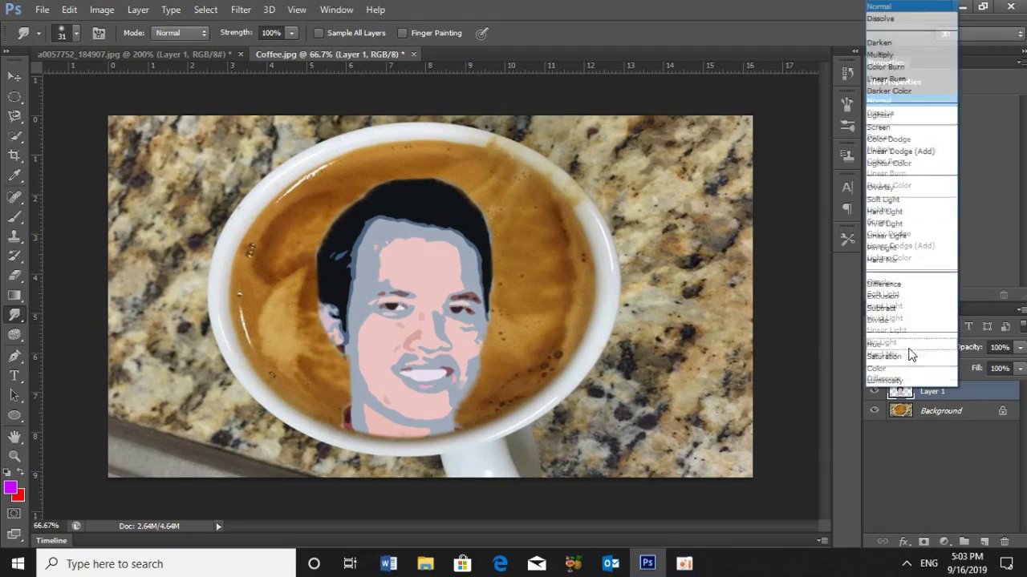
Step: Blend Layer 1 with Soft Light, duplicate it, and group both face layers
left_click(892, 200)
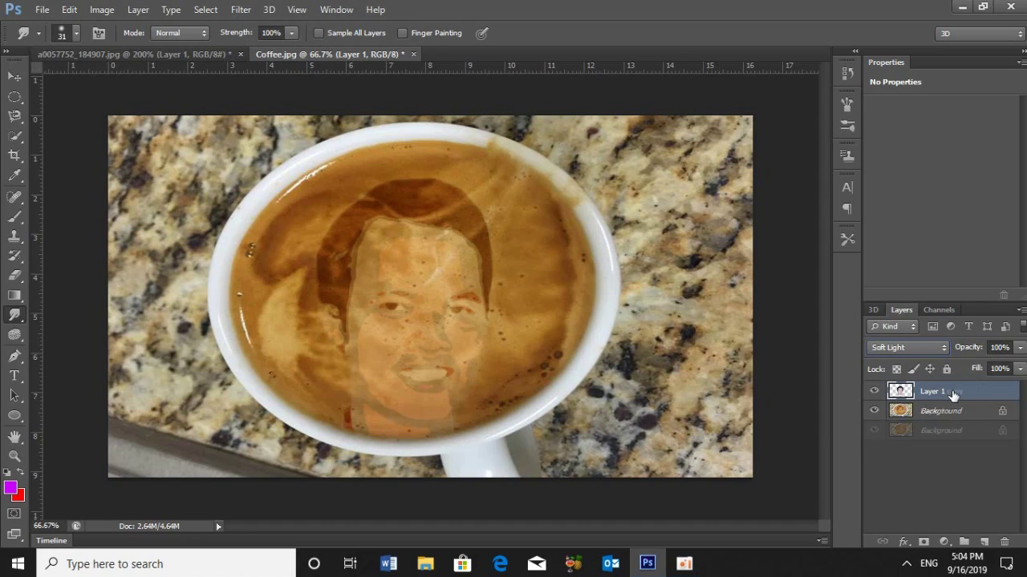
key("ctrl+j")
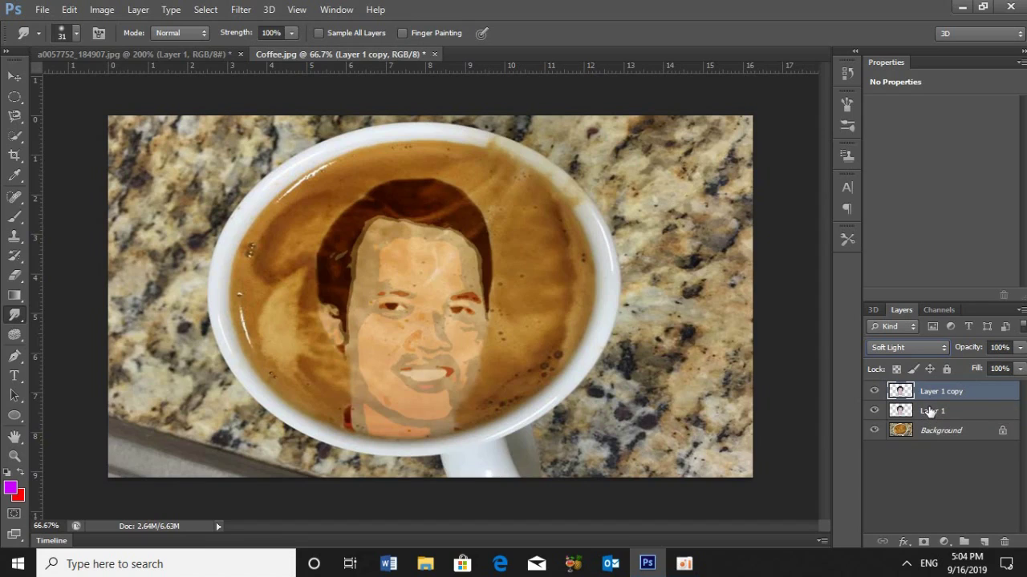
left_click(929, 412, "ctrl")
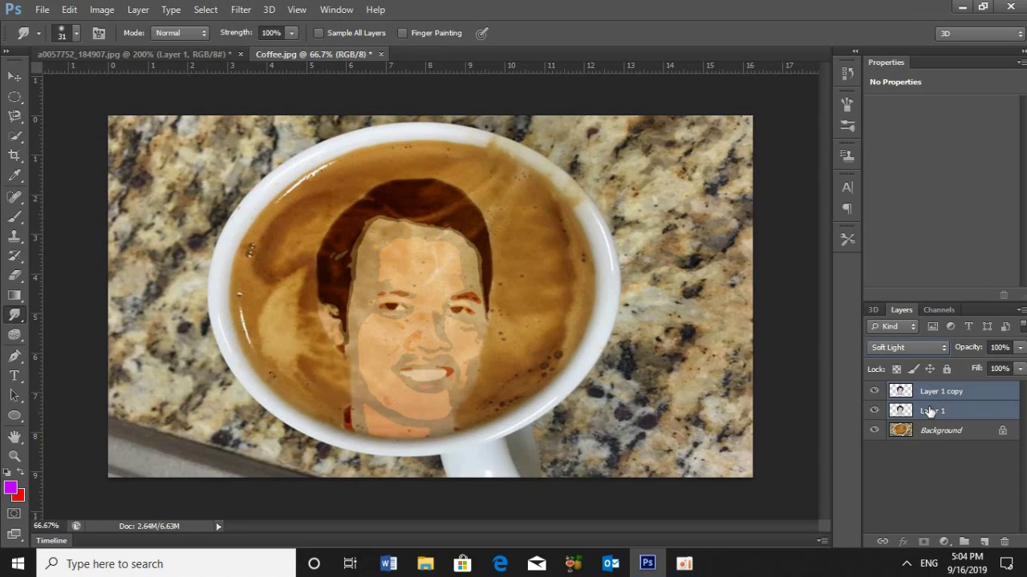
left_click_drag(930, 411, 958, 539)
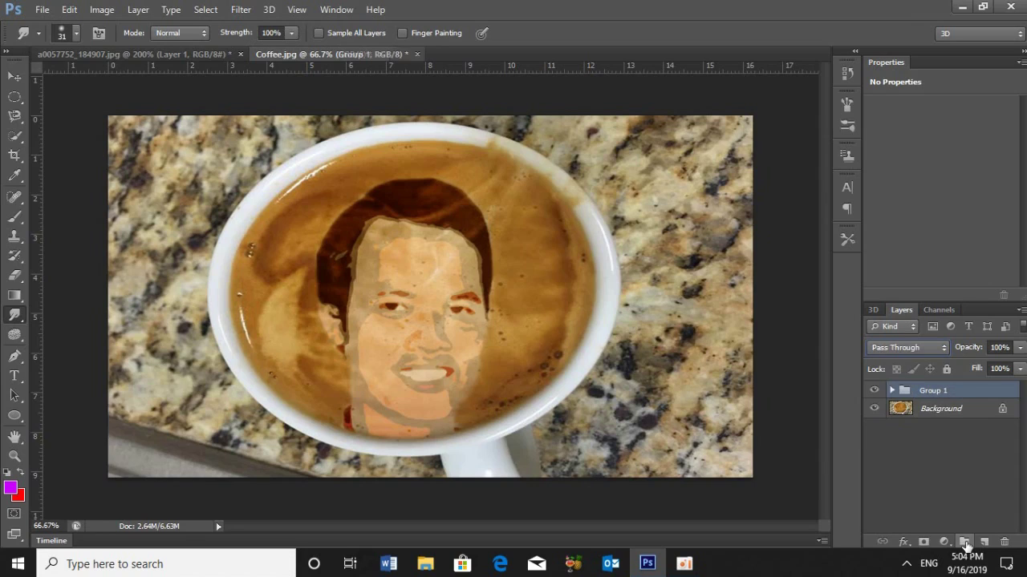
Step: Rename the new group 'Face'
double_click(931, 390)
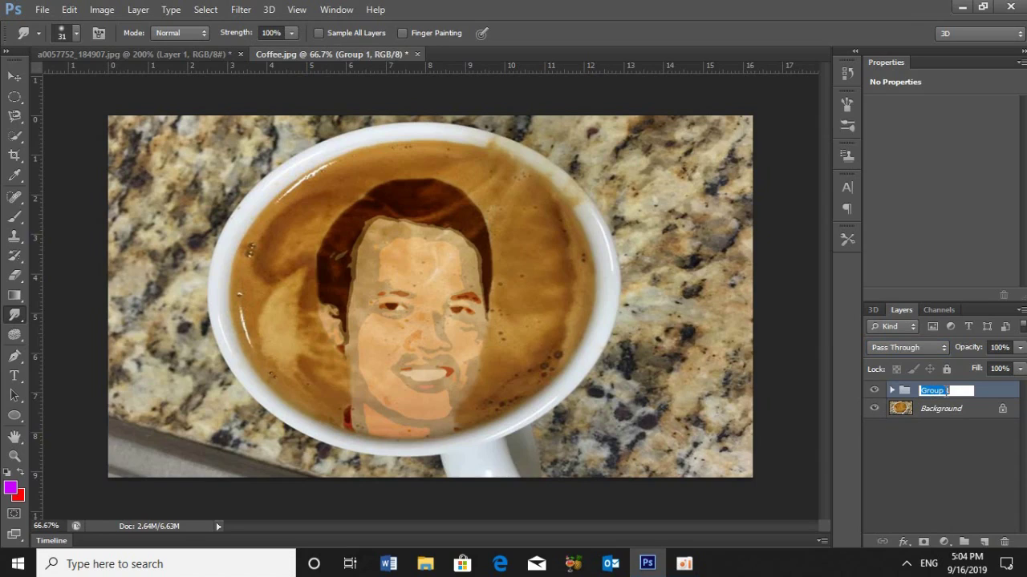
key("BackSpace")
type("Face")
key("Return")
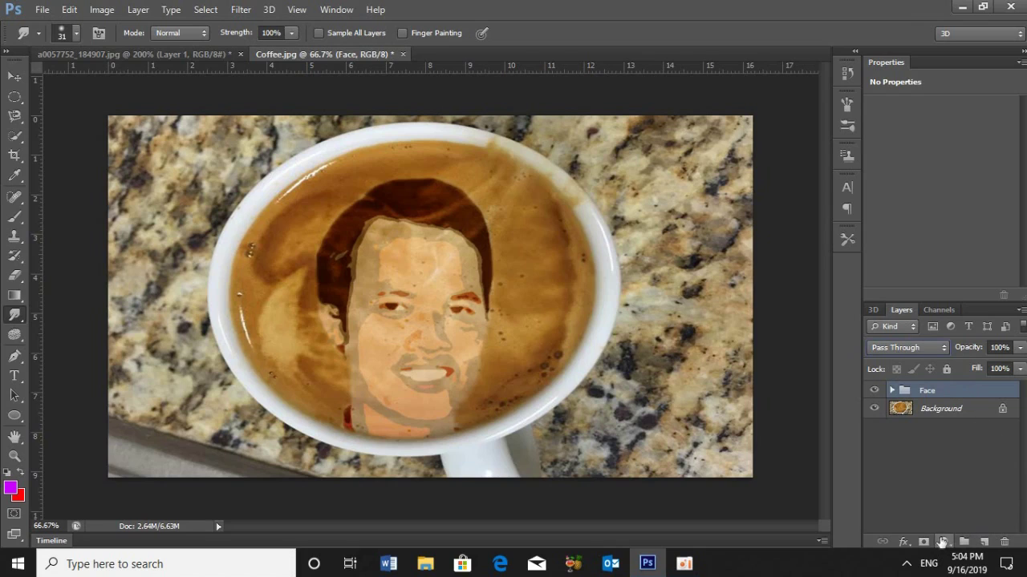
left_click(943, 543)
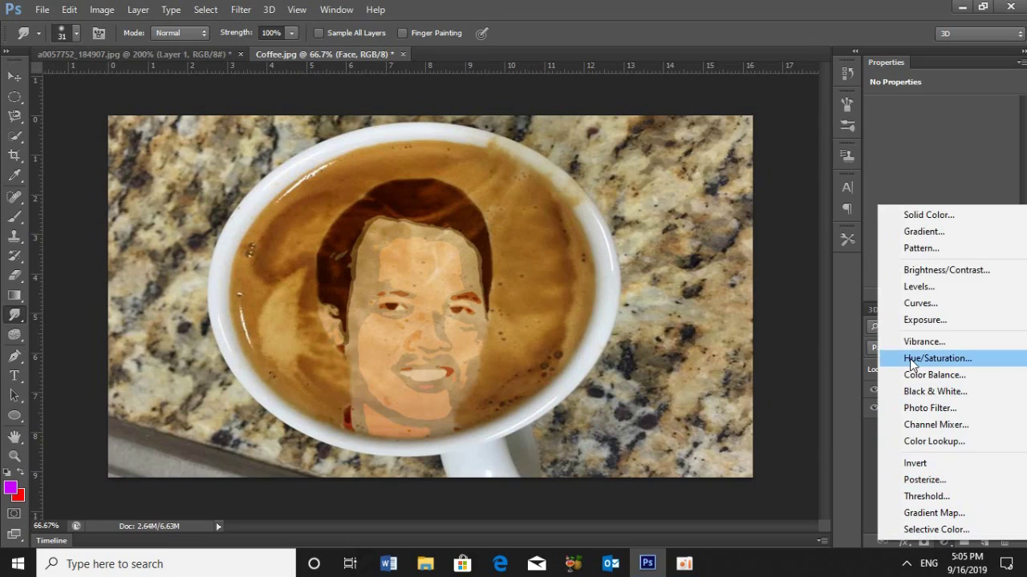
Step: Add a Hue/Saturation layer clipped to Face at Saturation -30, and select it with Face
left_click(937, 359)
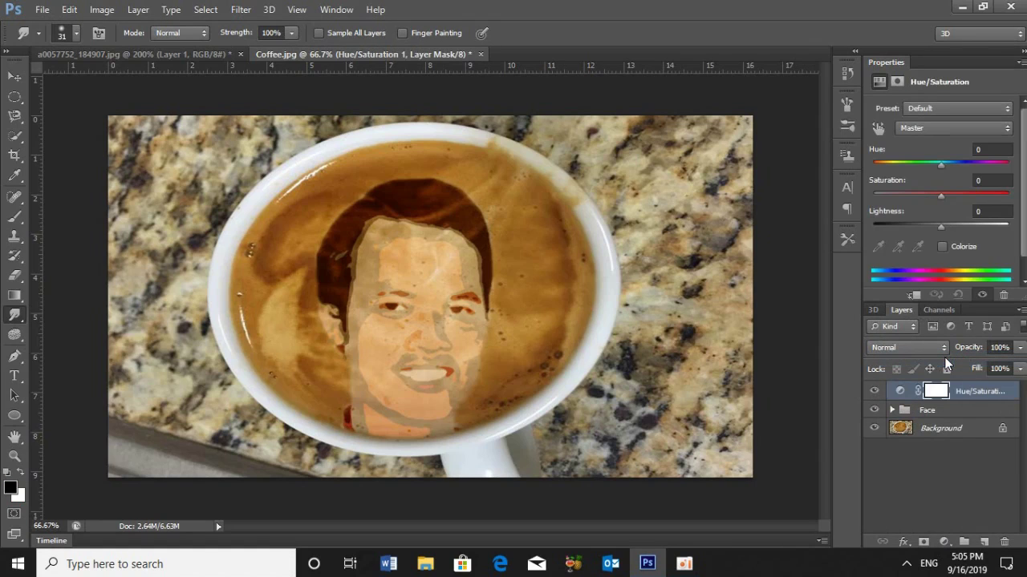
left_click(917, 297)
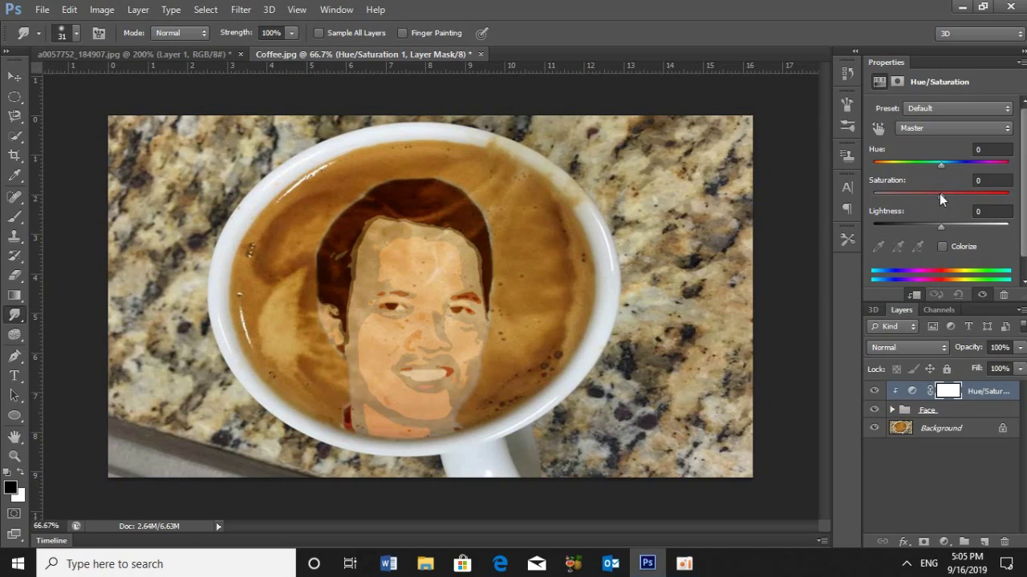
left_click_drag(940, 195, 918, 195)
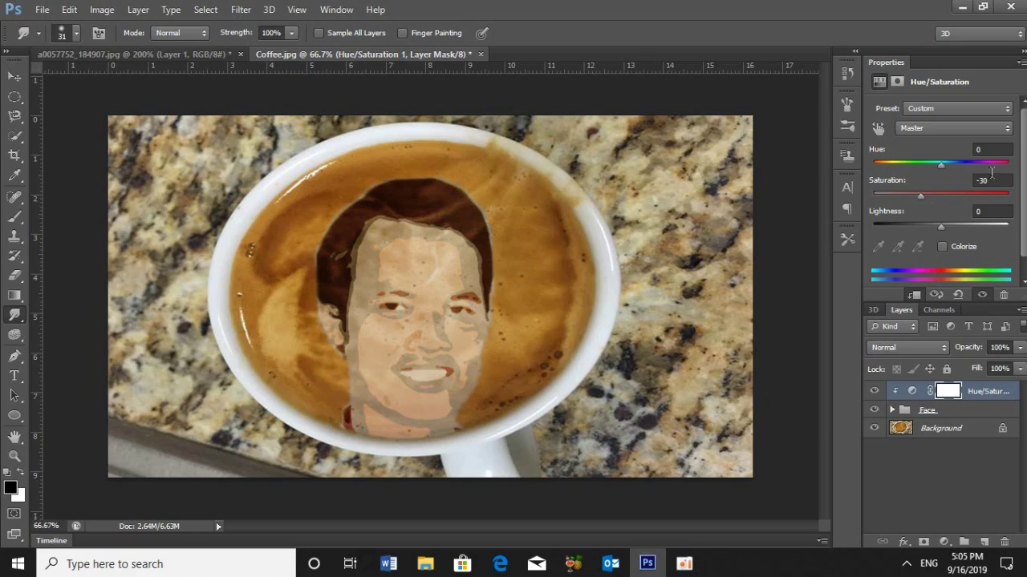
left_click(1019, 66)
left_click(1020, 66)
left_click(950, 411)
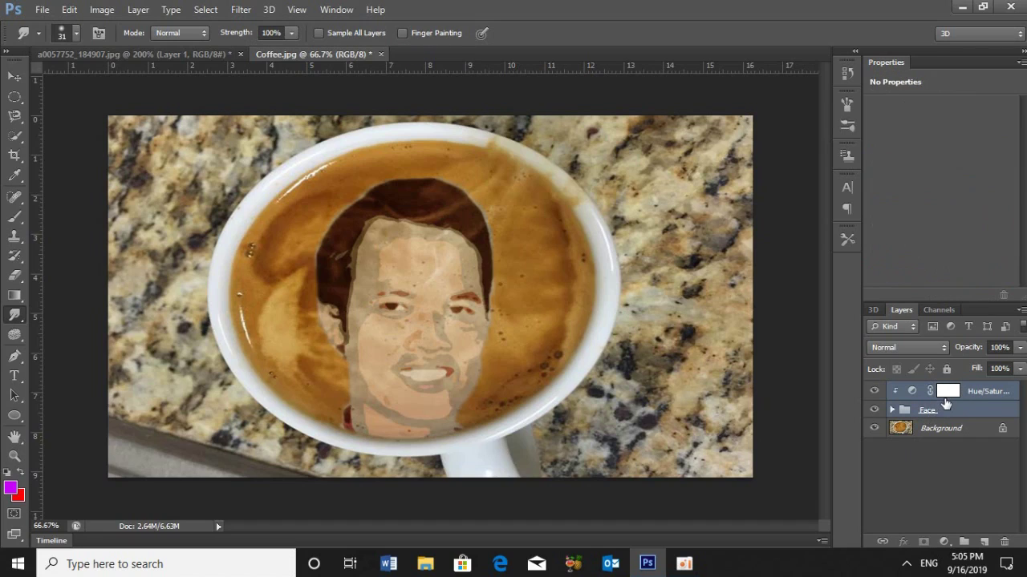
Step: Group the Hue/Saturation layer and Face group into Group 1 using Ctrl+G
key("ctrl+g")
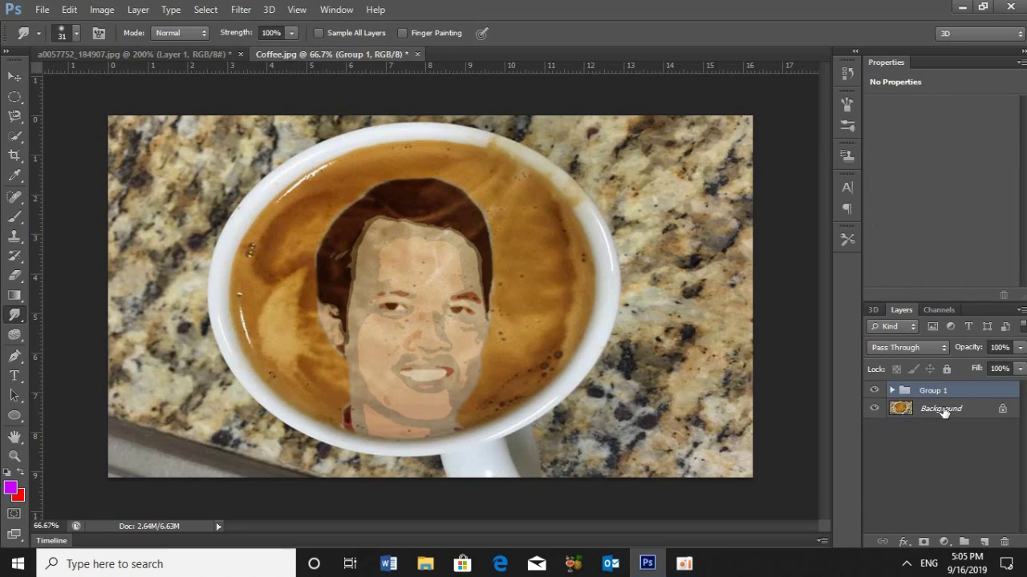